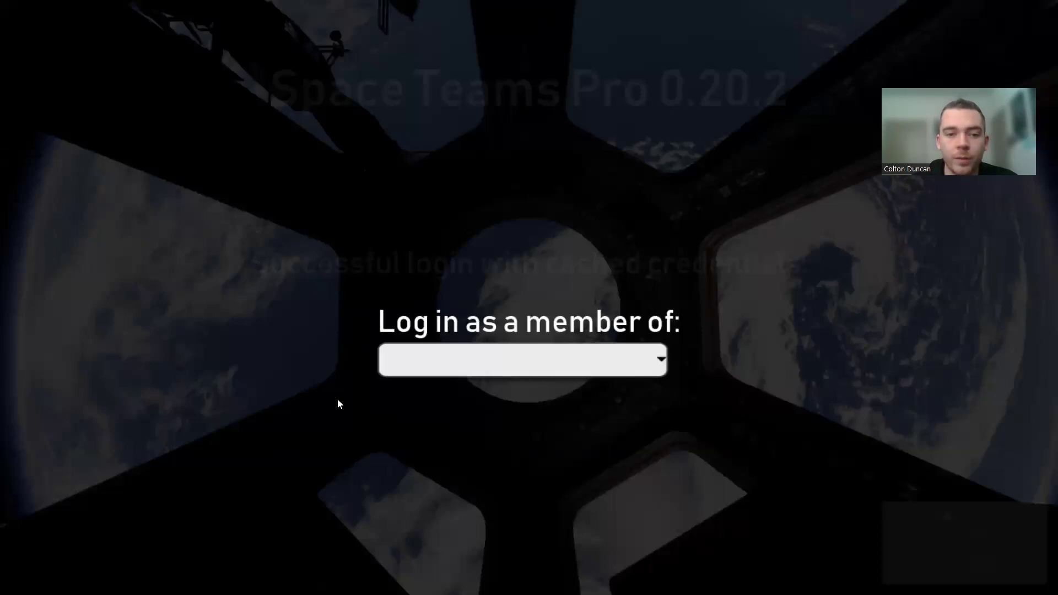
# - Log in as a member of Personal Use and start the Sim Config Editor design tool
pyautogui.click(648, 356)
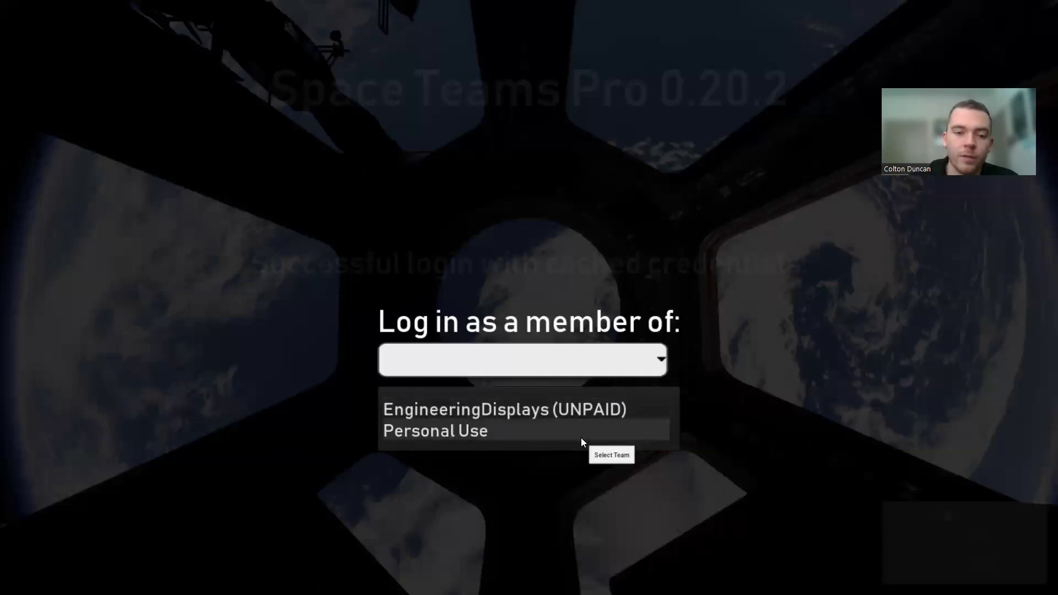
pyautogui.click(529, 432)
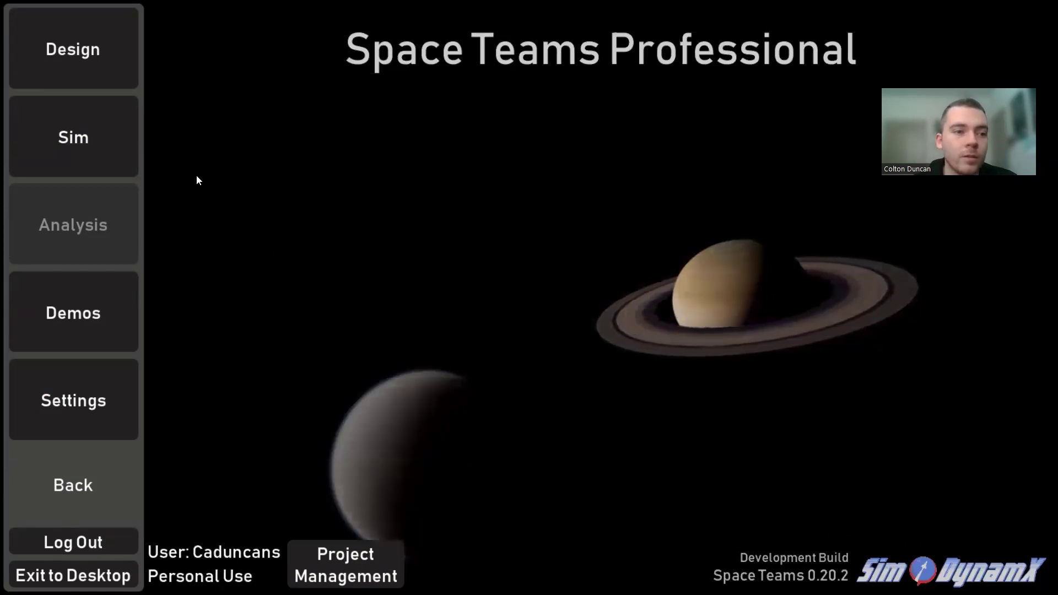
pyautogui.click(97, 62)
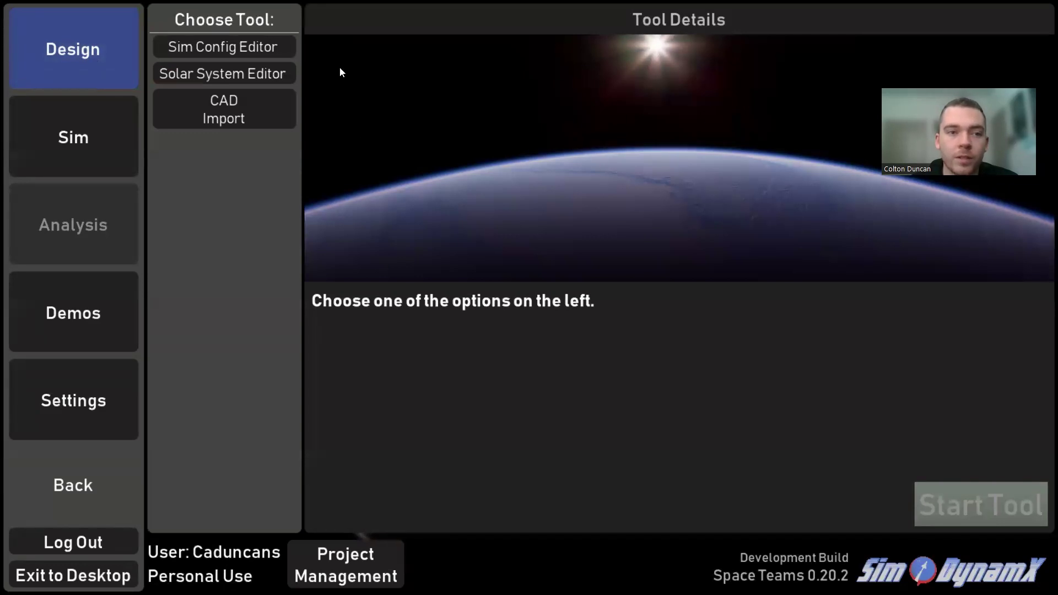
pyautogui.click(253, 47)
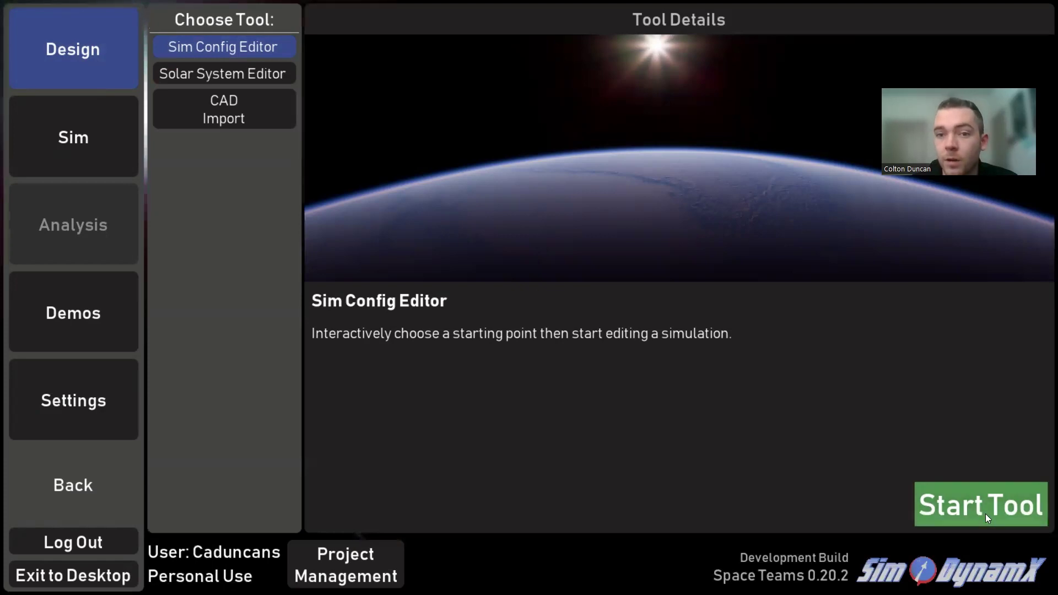
pyautogui.click(958, 506)
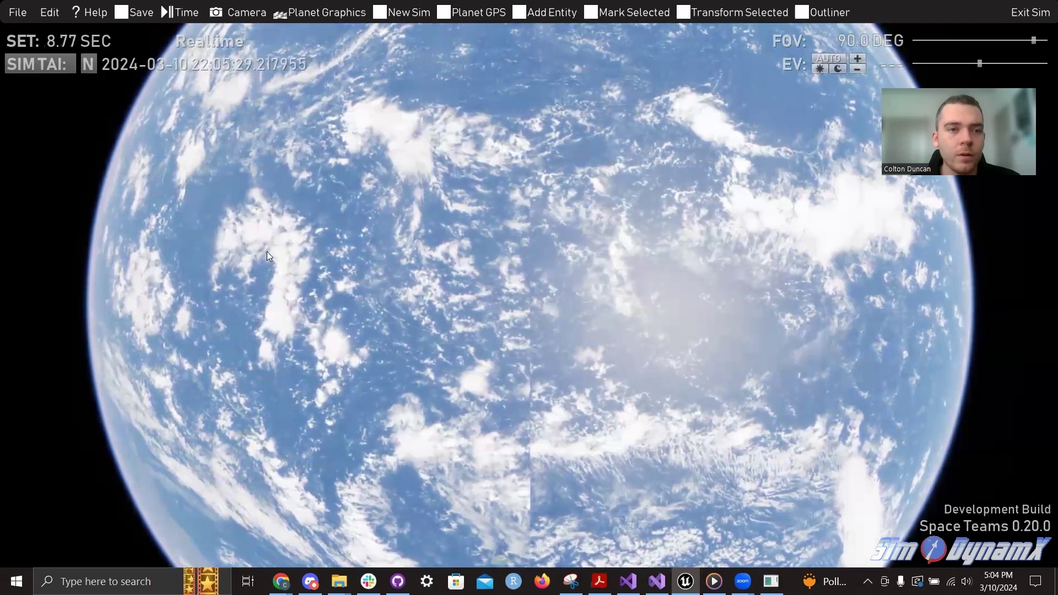
# - Look around by rotating the spectator camera over Earth's surface and horizon
pyautogui.click(621, 312)
pyautogui.moveTo(620, 312); pyautogui.dragTo(621, 66, button='right')
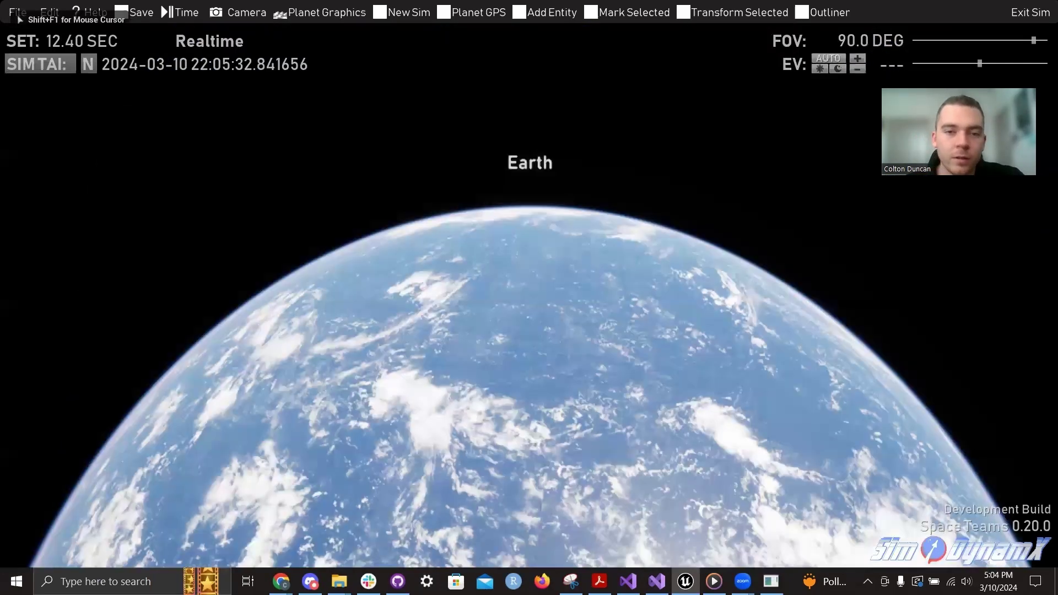
pyautogui.moveTo(621, 311); pyautogui.dragTo(667, 472, button='right')
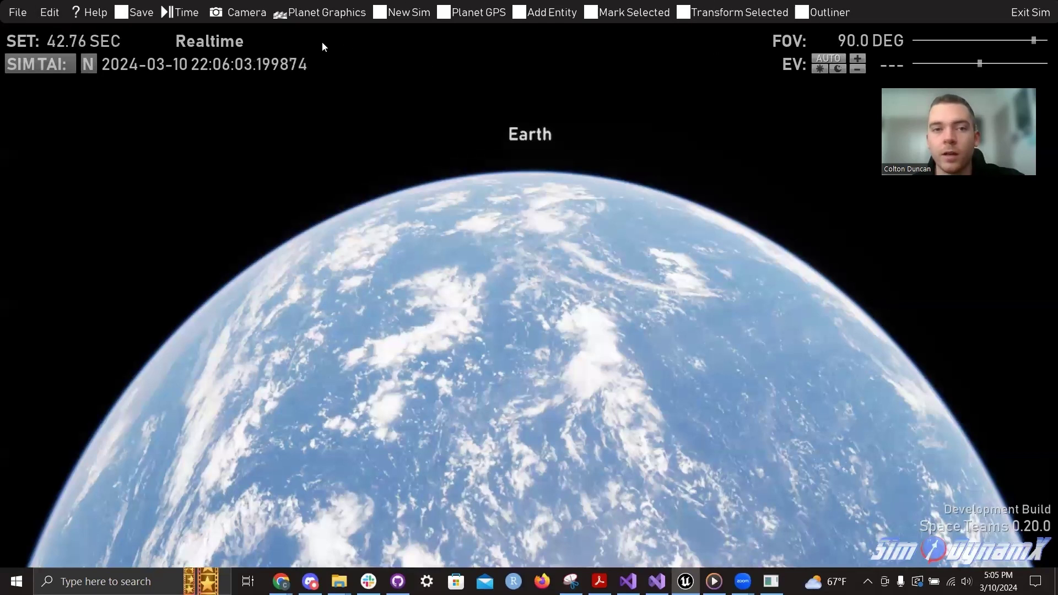
# - Preview the Save, New Sim and Planet GPS windows one after another, closing each without changes
pyautogui.click(142, 11)
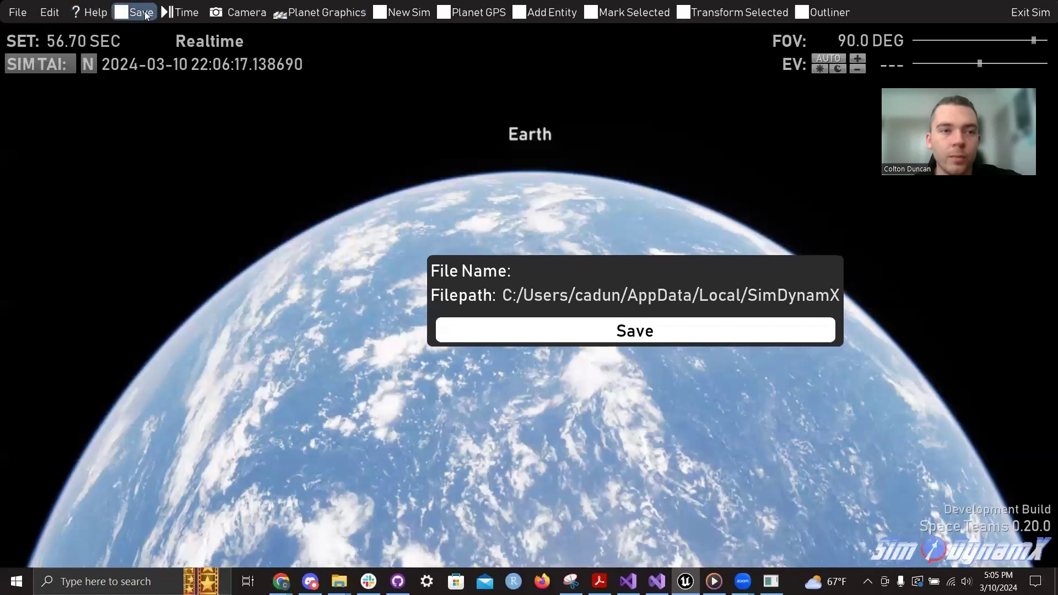
pyautogui.click(143, 12)
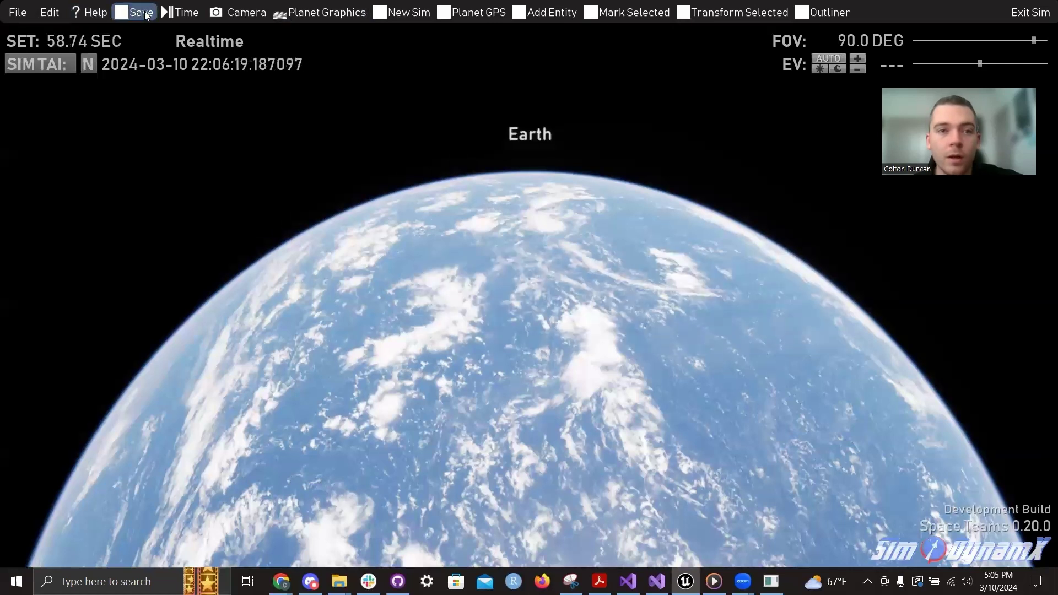
pyautogui.click(413, 16)
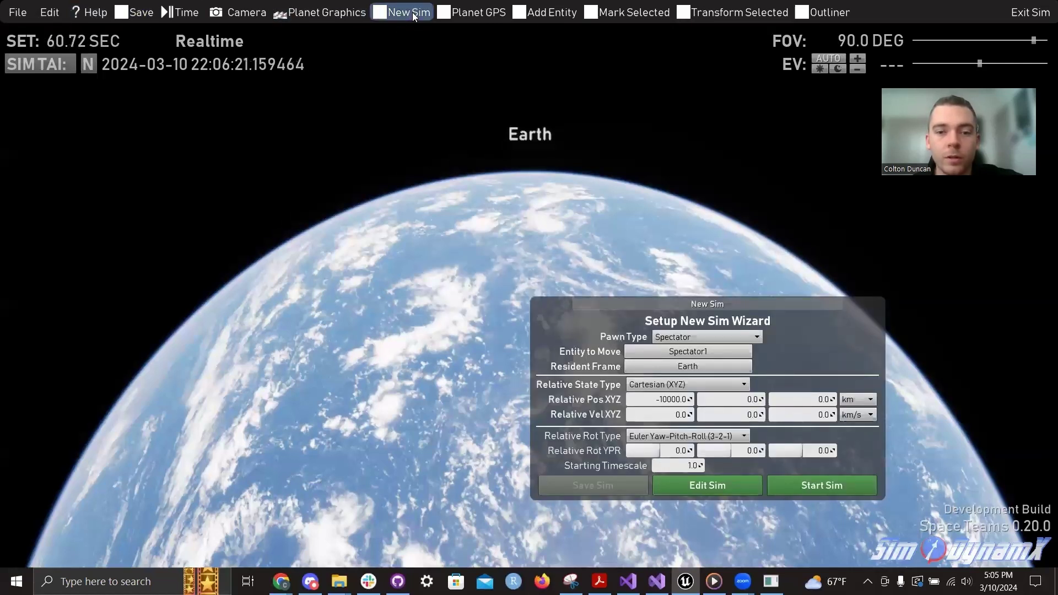
pyautogui.click(413, 13)
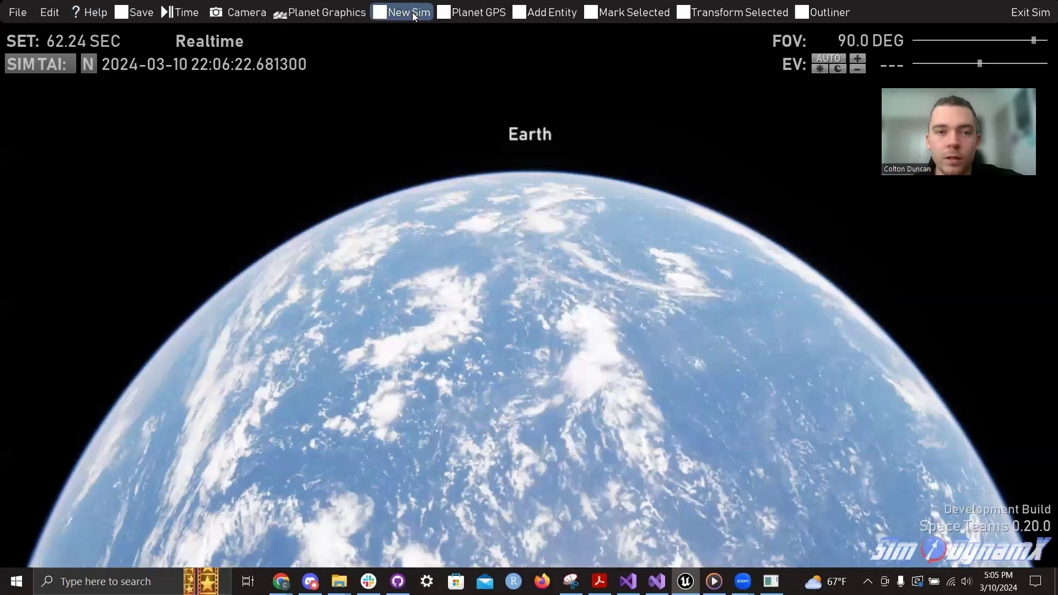
pyautogui.click(469, 13)
pyautogui.click(469, 14)
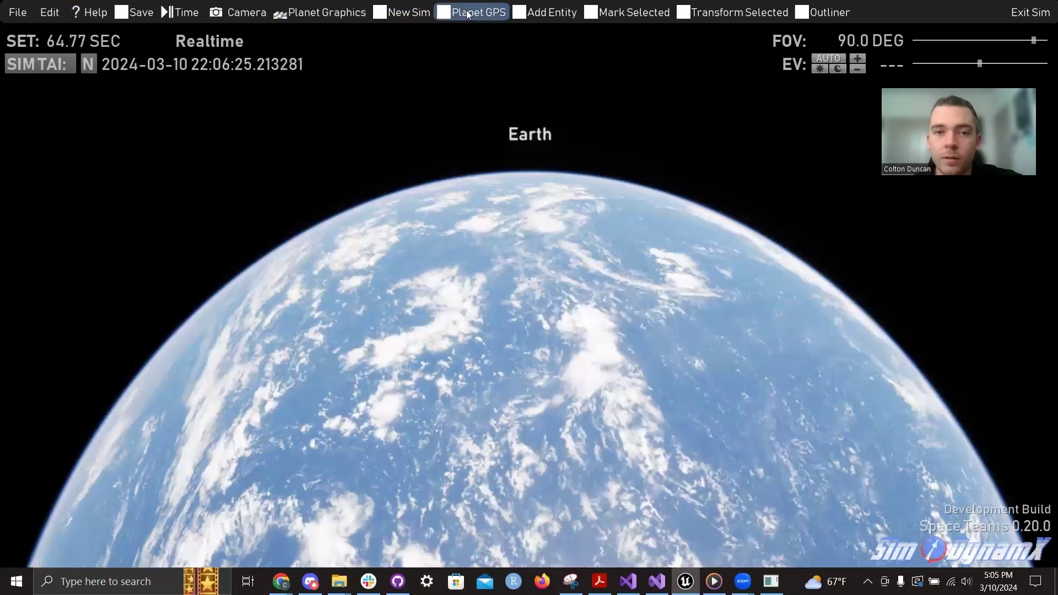
# - Show the Add Entity and Planet GPS windows and move them apart on opposite sides of the Earth view
pyautogui.click(552, 11)
pyautogui.click(556, 12)
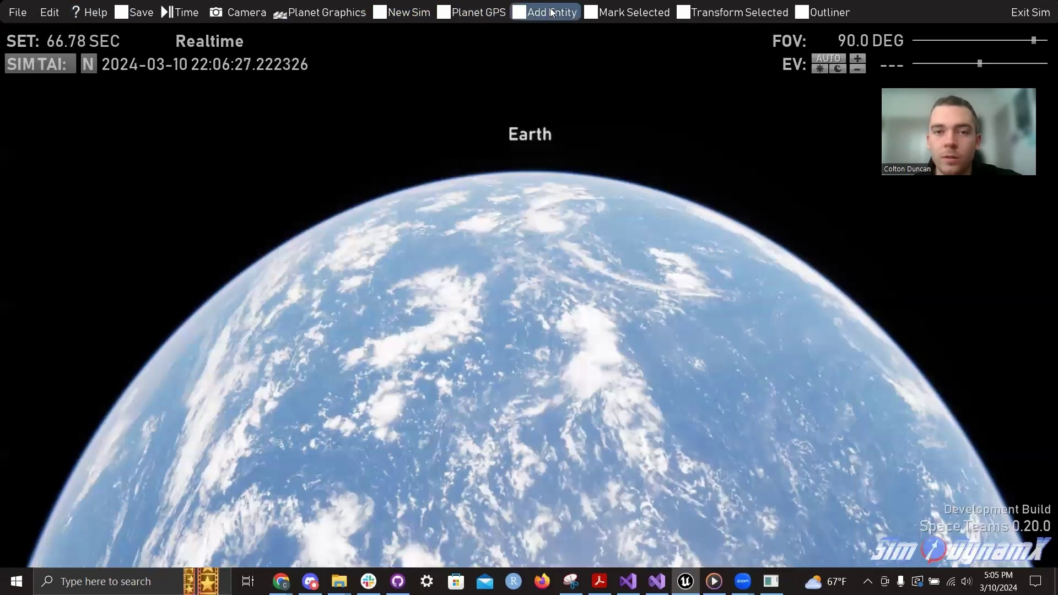
pyautogui.click(558, 12)
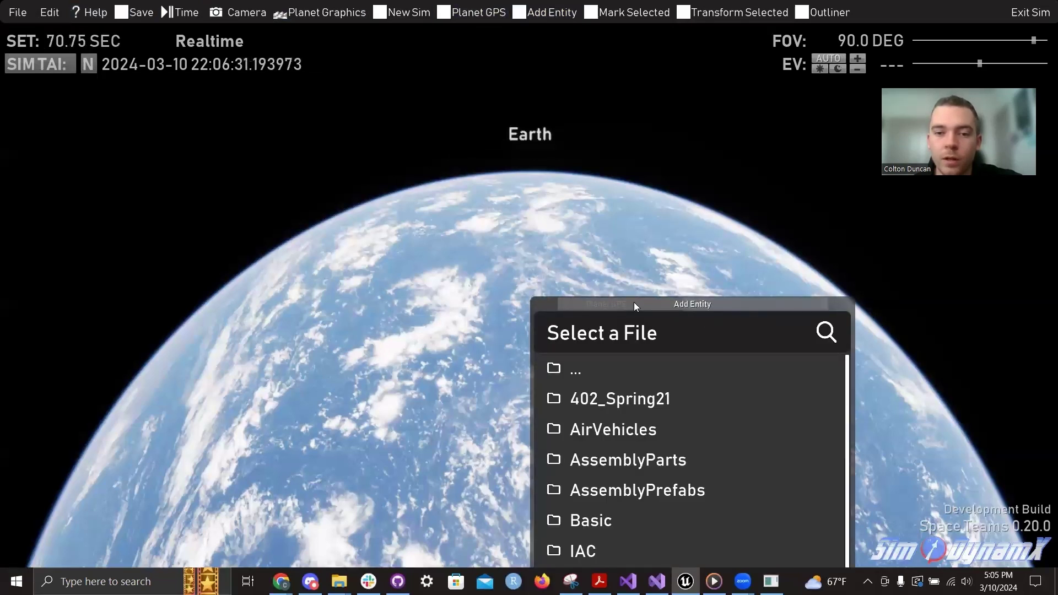
pyautogui.moveTo(701, 303); pyautogui.dragTo(280, 135)
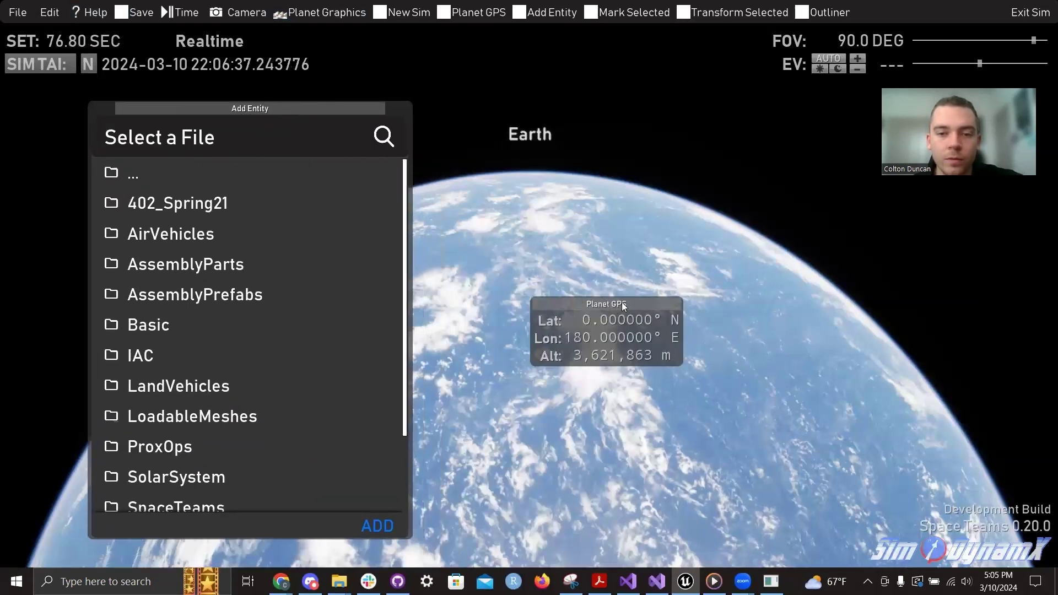
pyautogui.moveTo(622, 302); pyautogui.dragTo(769, 170)
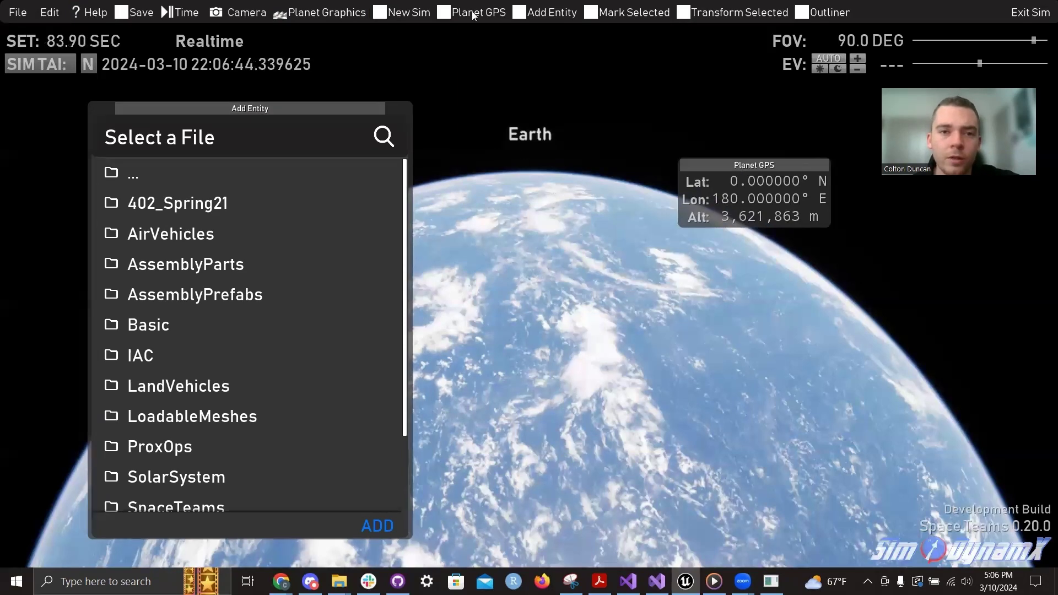
# - Preview the Mark Selected and Transform Selected windows, and close all open tool windows, including Add Entity and Planet GPS
pyautogui.click(539, 16)
pyautogui.click(539, 15)
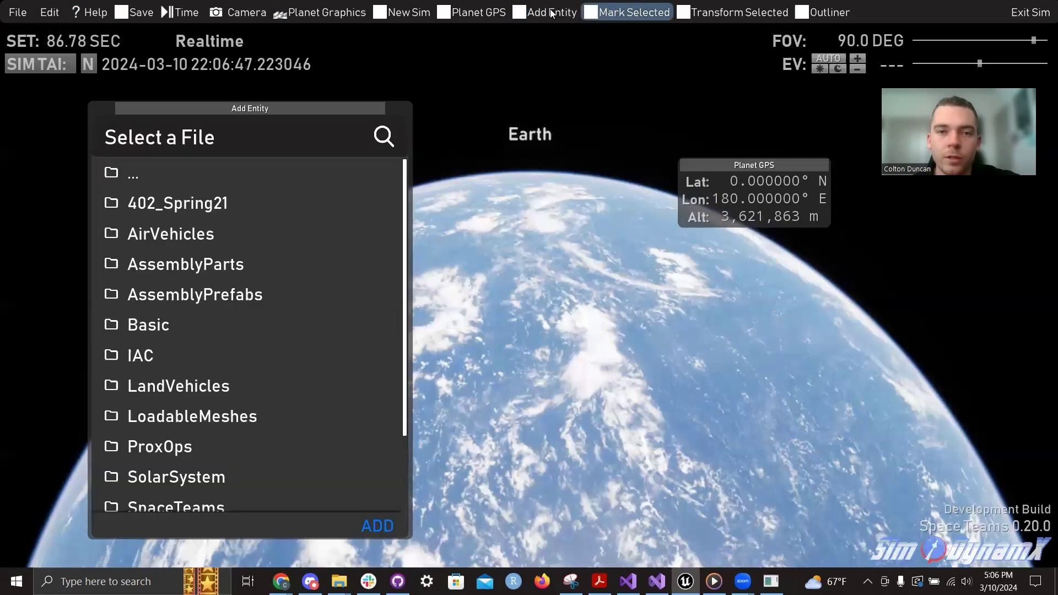
pyautogui.click(529, 11)
pyautogui.click(531, 14)
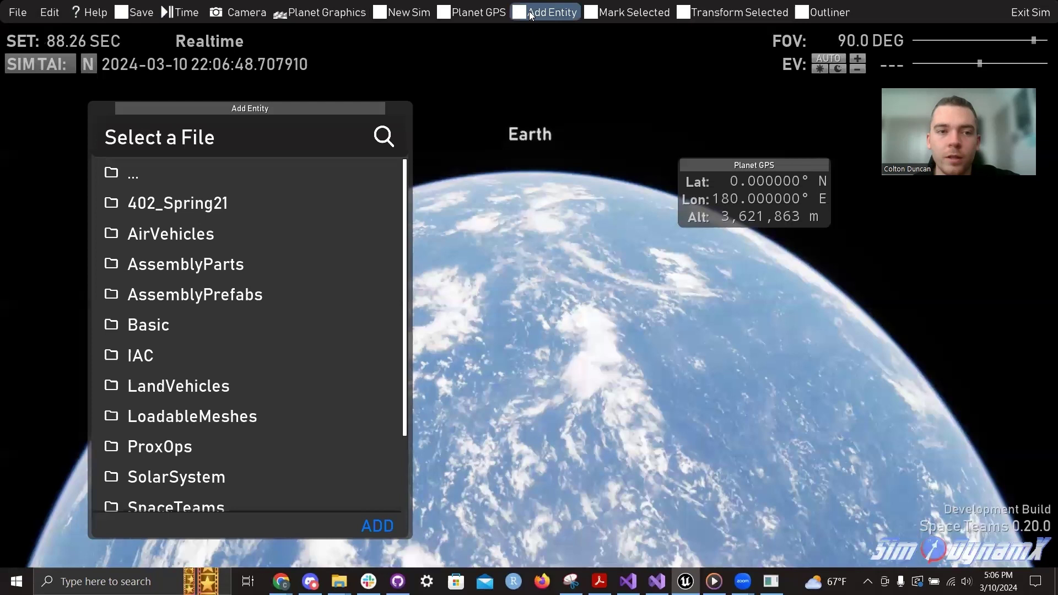
pyautogui.click(643, 15)
pyautogui.click(643, 15)
pyautogui.click(711, 13)
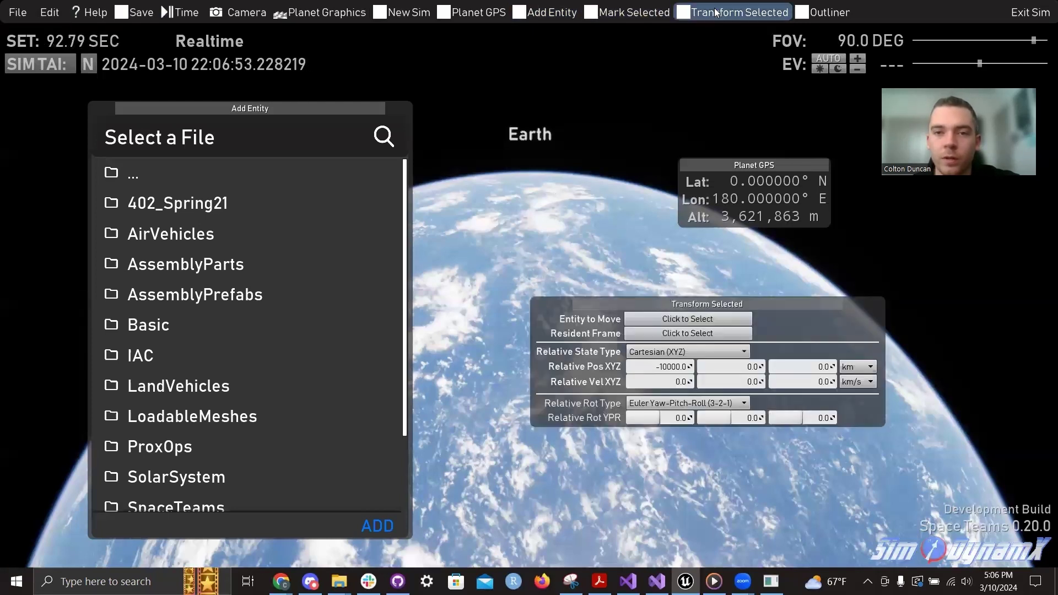
pyautogui.click(711, 12)
pyautogui.click(557, 13)
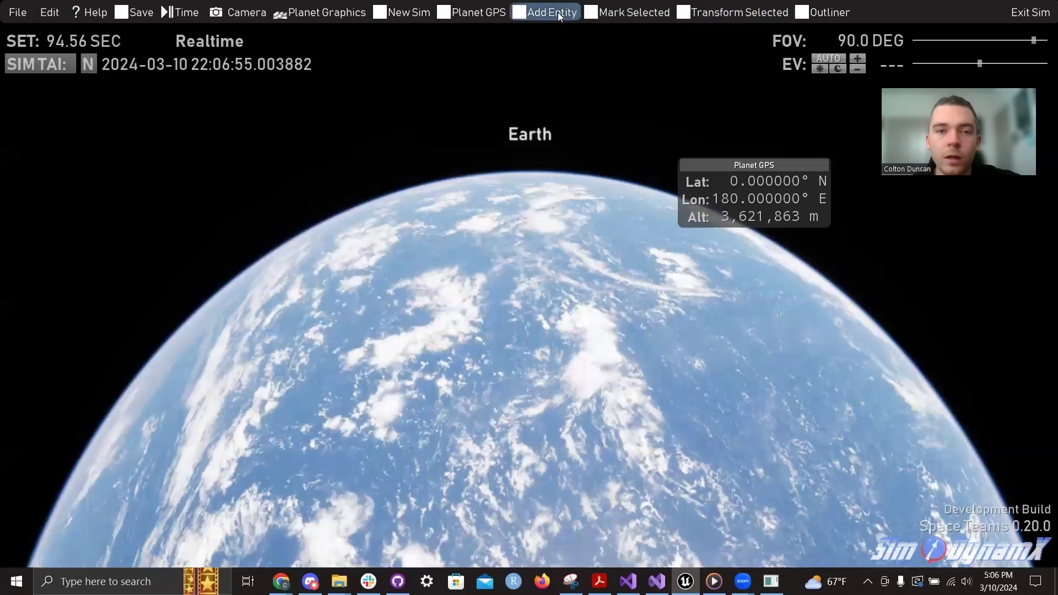
pyautogui.click(468, 14)
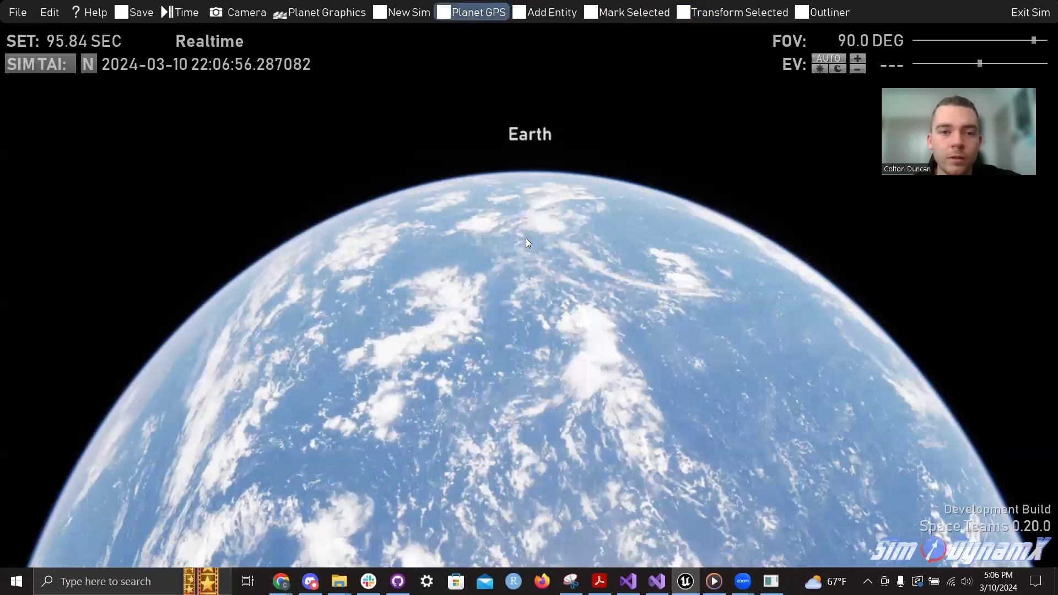
# - Tilt the camera up above Earth's horizon and raise the camera speed to 8.15 m/s
pyautogui.moveTo(526, 238); pyautogui.dragTo(526, 124, button='right')
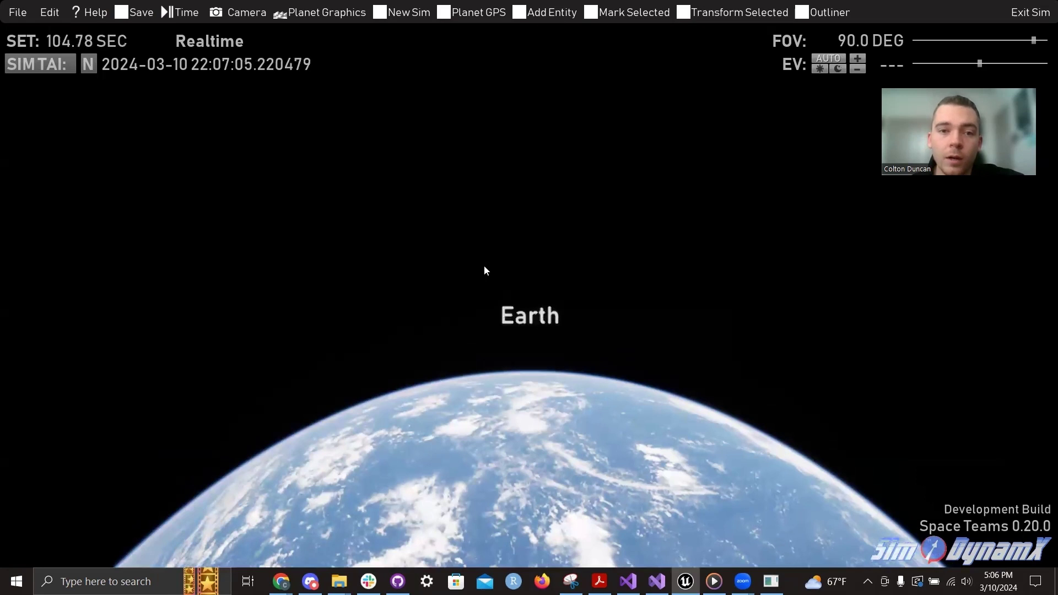
pyautogui.scroll(3, 484, 266)
pyautogui.scroll(3, 484, 267)
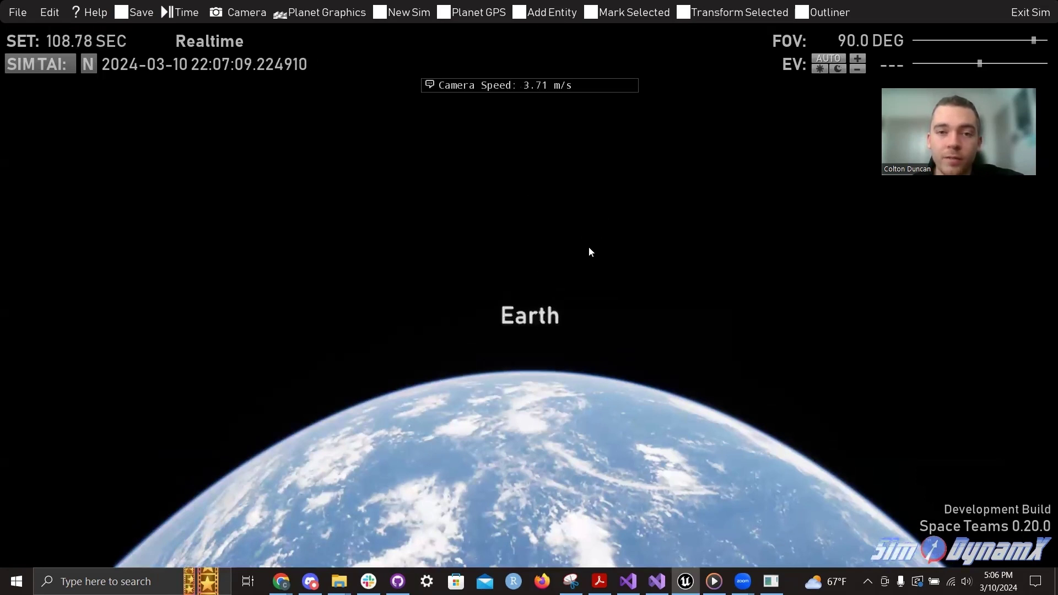
pyautogui.scroll(1, 589, 248)
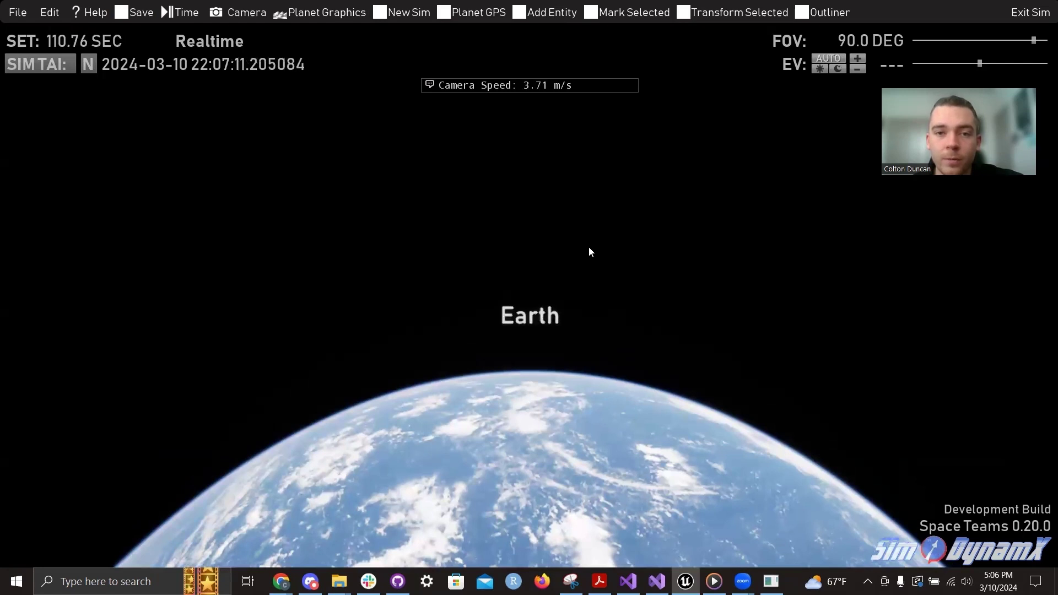
pyautogui.scroll(1, 589, 252)
pyautogui.scroll(2, 589, 252)
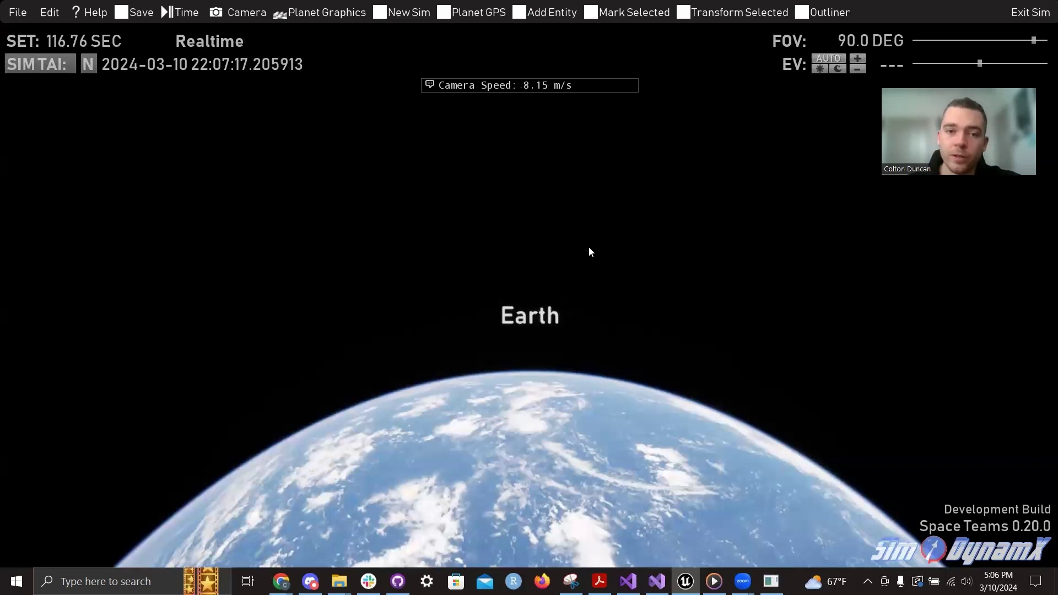
# - Lower the camera speed to 769 mm/s, and raise it again to 3.40 km/s
pyautogui.scroll(-2, 589, 252)
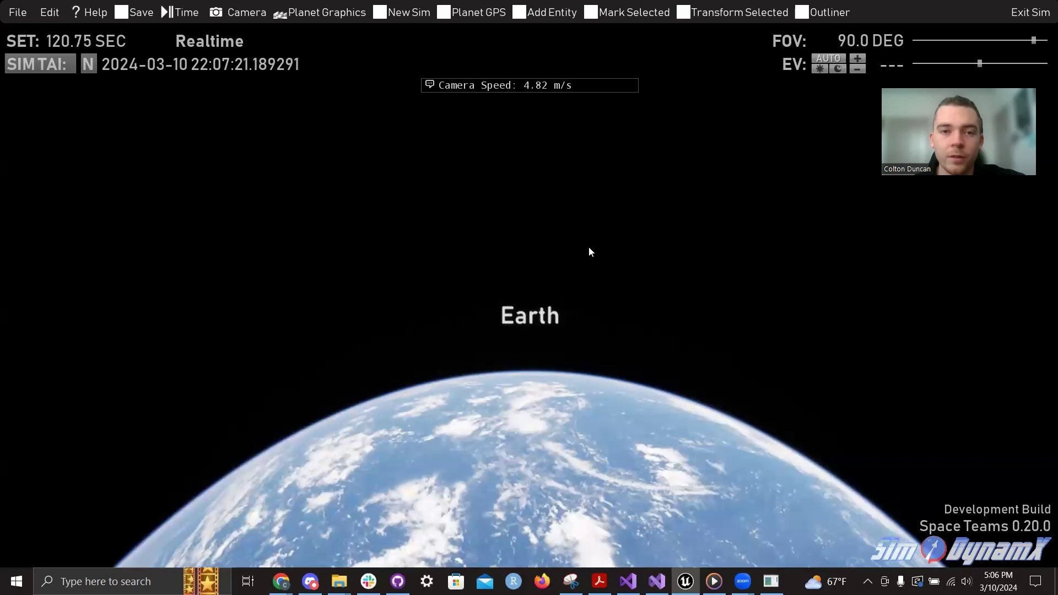
pyautogui.scroll(-8, 589, 252)
pyautogui.scroll(13, 589, 252)
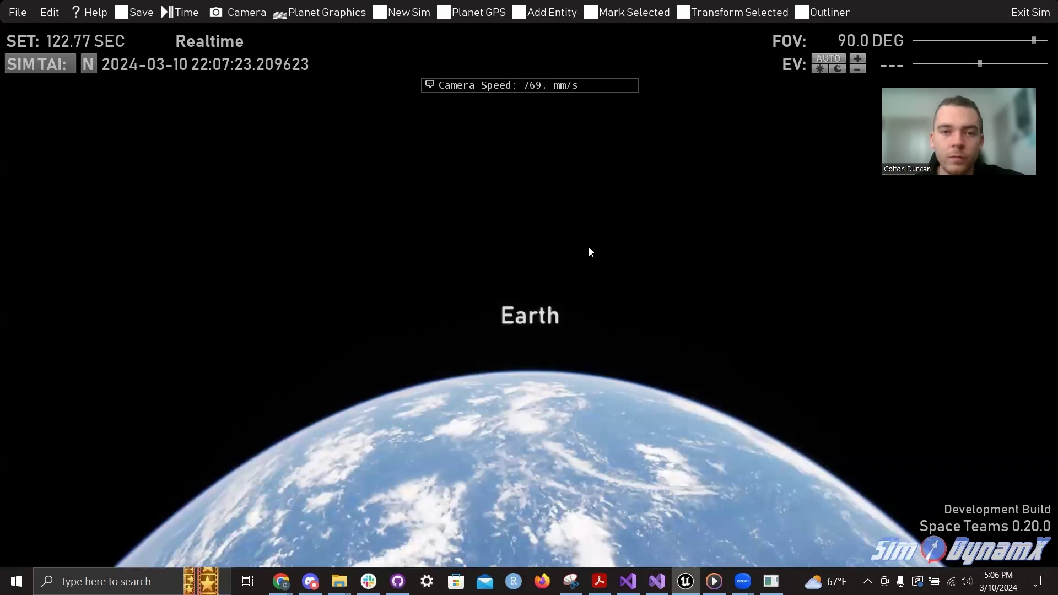
pyautogui.scroll(12, 589, 252)
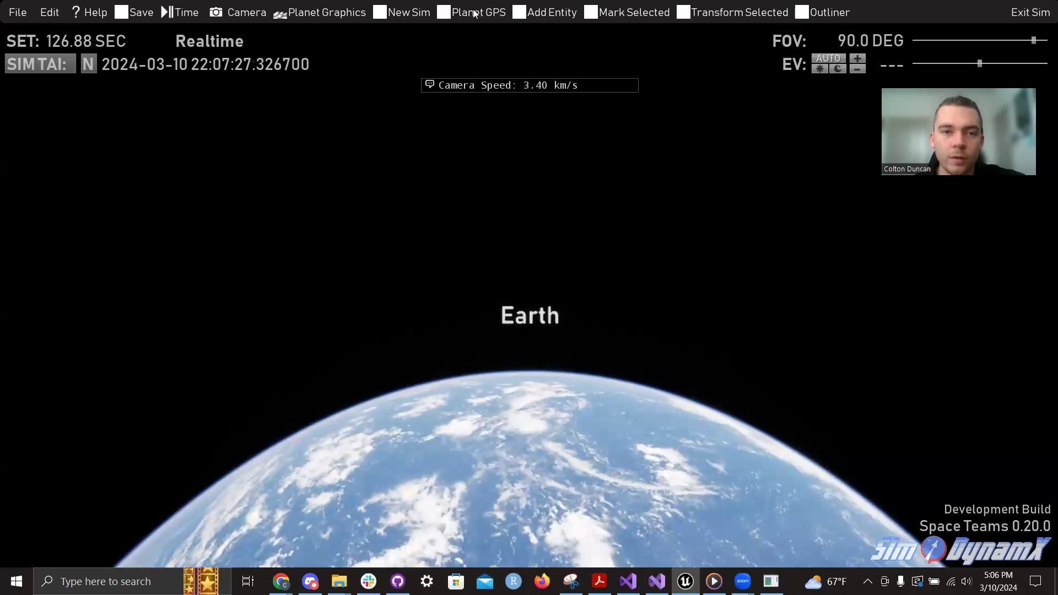
# - Place the Planet GPS window beside the Earth view and fly forward toward Earth, raising the camera speed to 497 km/s
pyautogui.moveTo(778, 166); pyautogui.dragTo(857, 231)
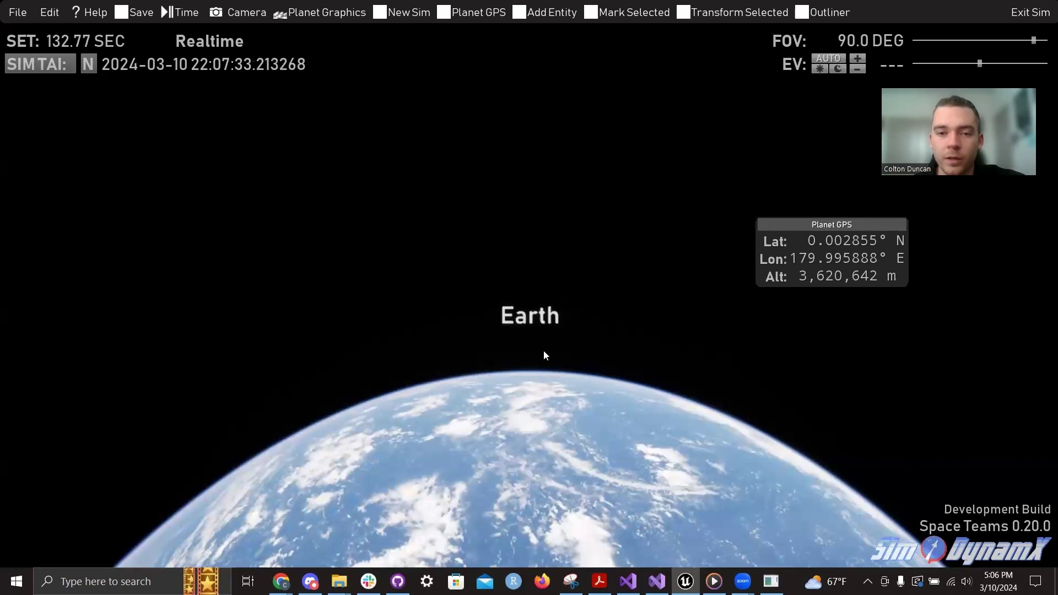
pyautogui.scroll(12, 544, 349)
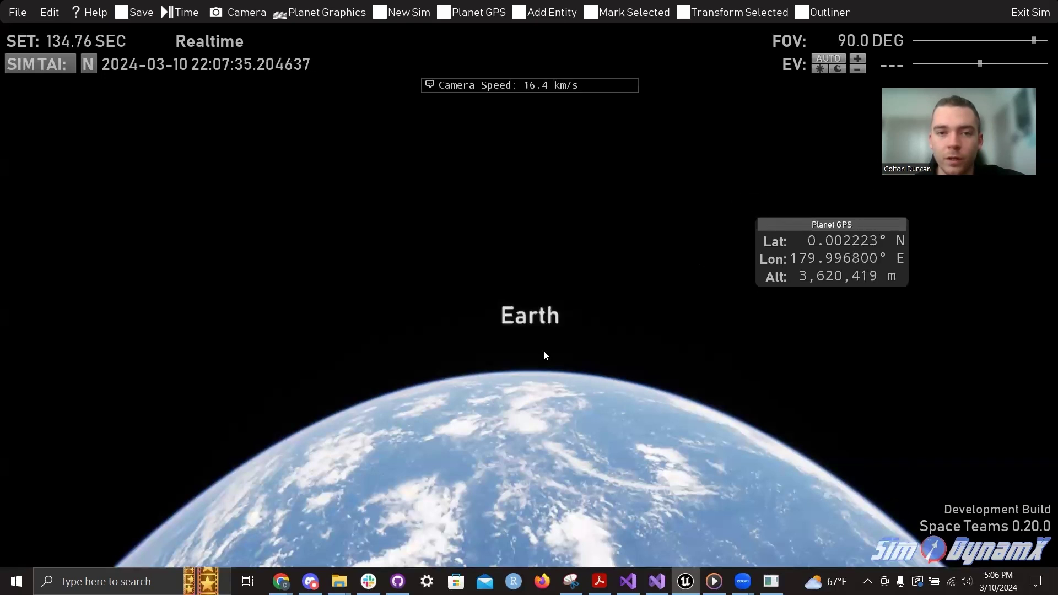
pyautogui.press('w')
pyautogui.scroll(4, 544, 350)
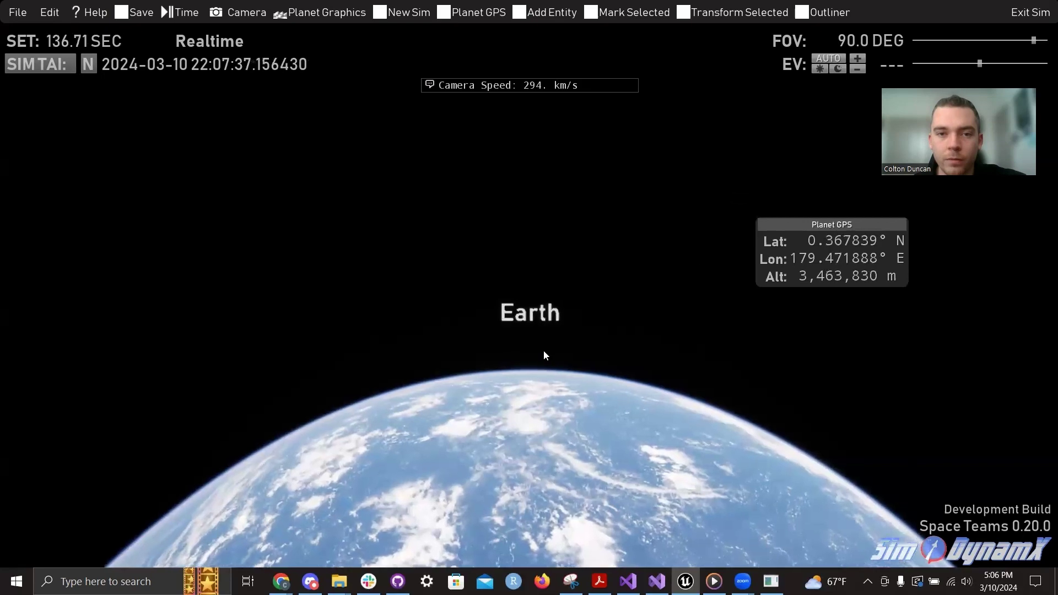
pyautogui.scroll(3, 543, 350)
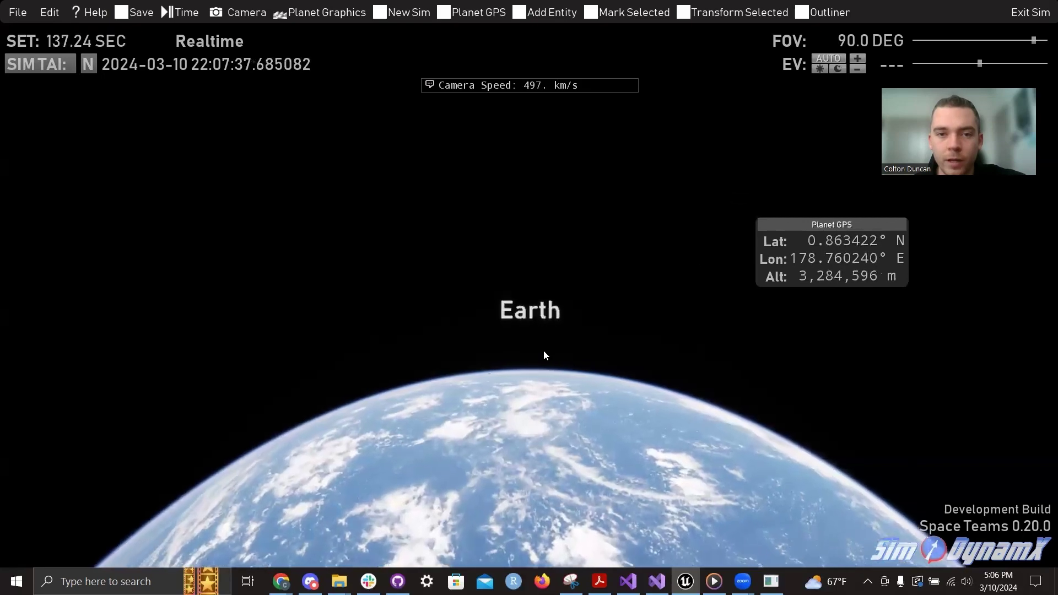
# - Fly closer around Earth, reduce the camera speed, and turn the camera toward the Sun
pyautogui.click(603, 334)
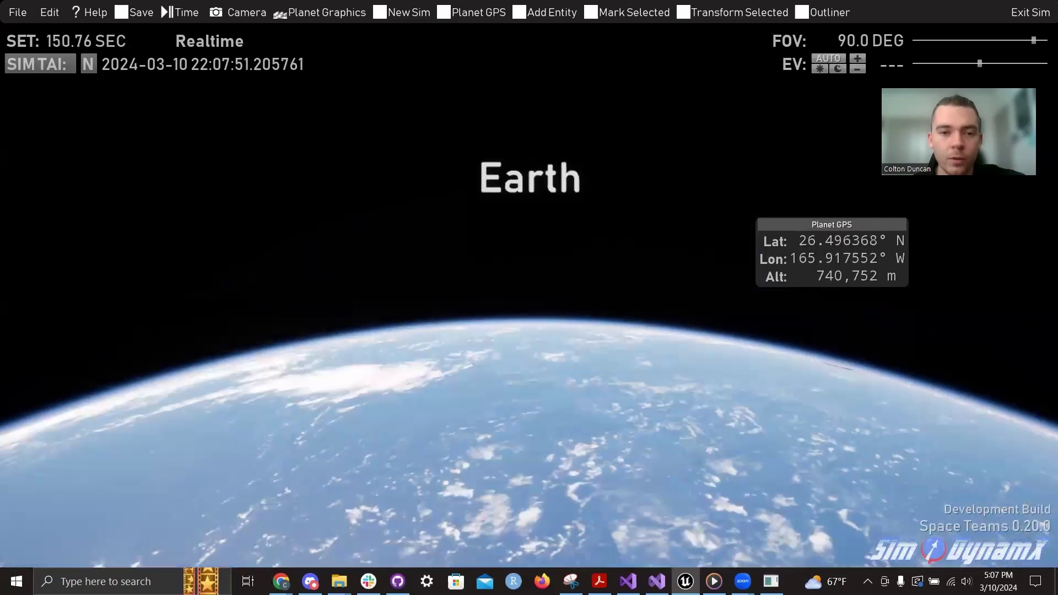
pyautogui.scroll(-2, 602, 338)
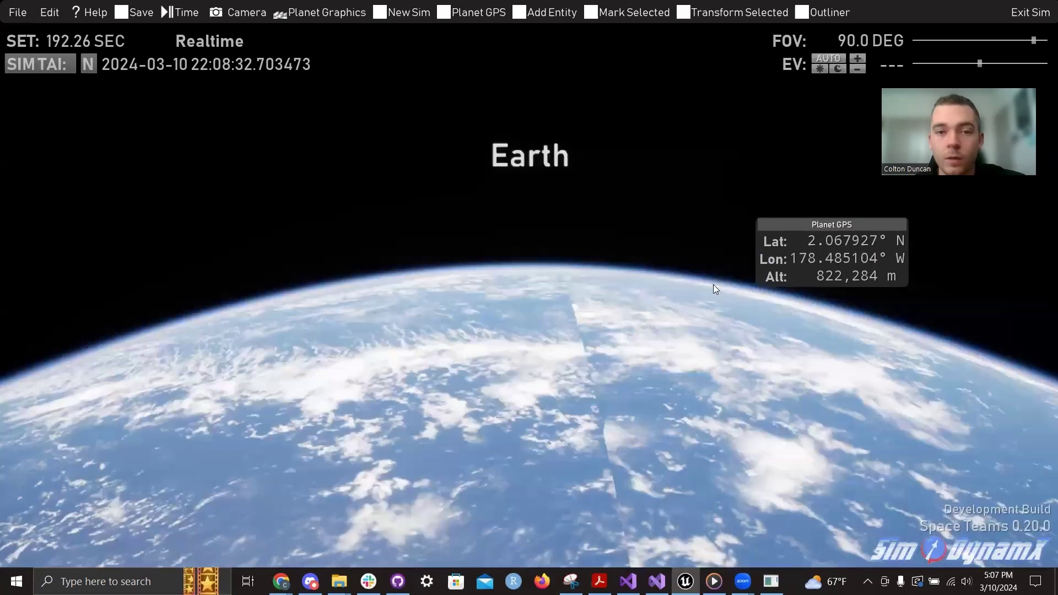
pyautogui.click(715, 284)
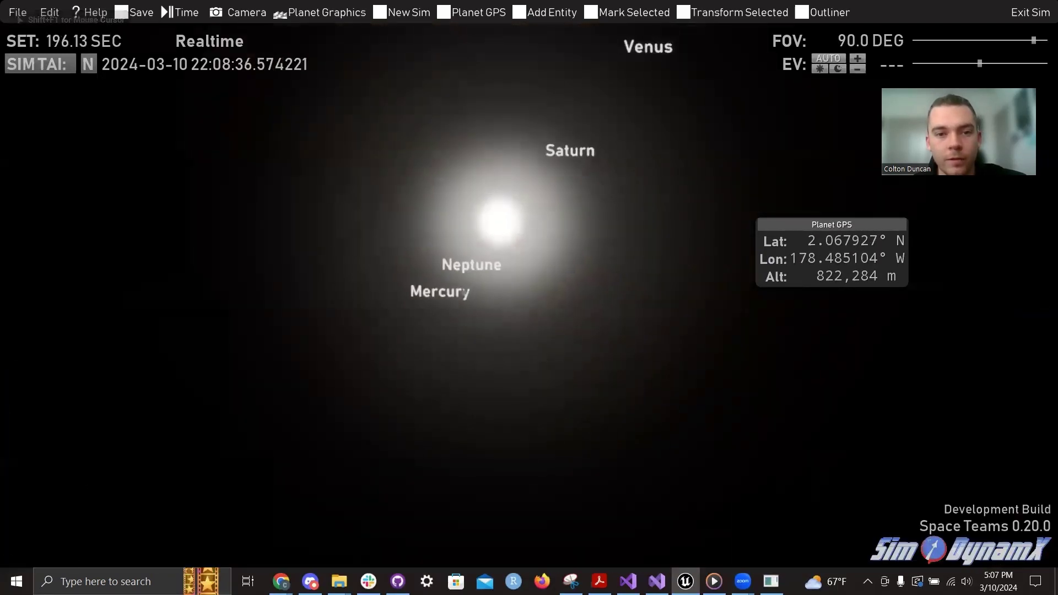
# - Fly away from Earth toward the Sun, raising the camera speed to 0.53 c
pyautogui.hotkey('shift', 'F1')
pyautogui.press('w')
pyautogui.scroll(14, 556, 324)
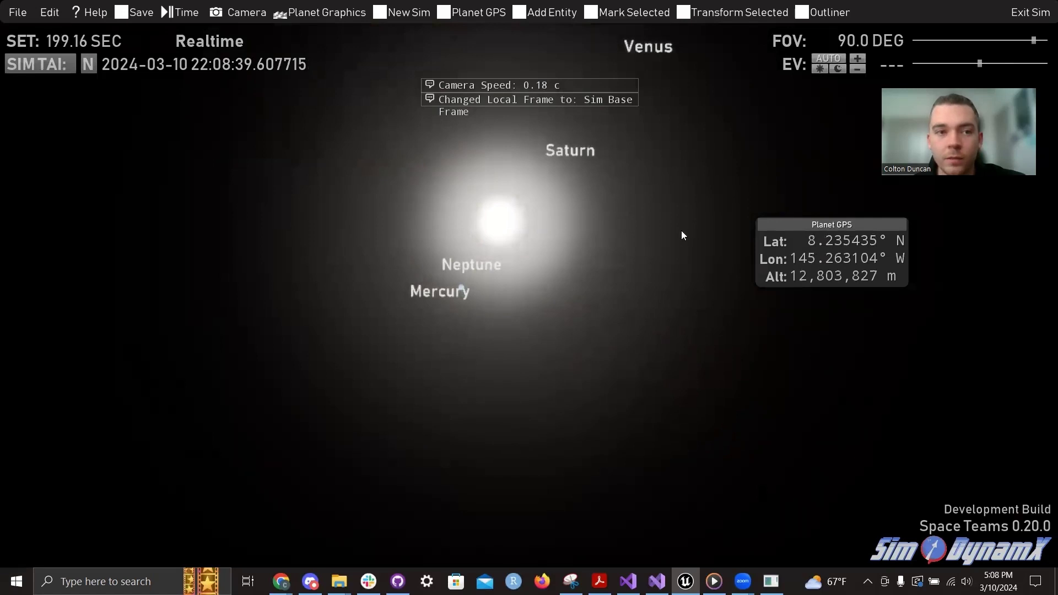
pyautogui.scroll(8, 628, 249)
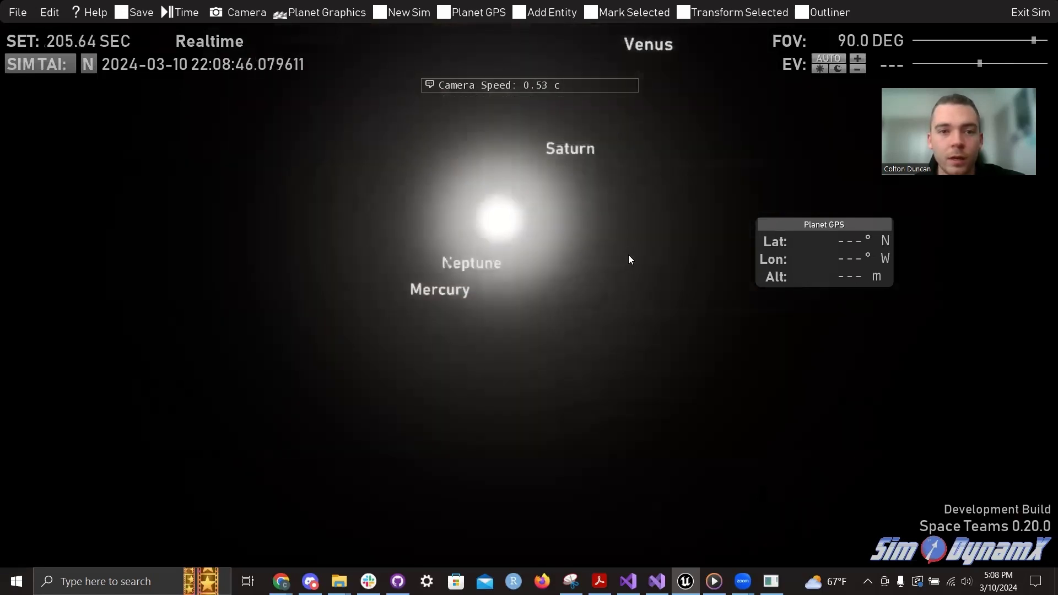
# - Keep flying toward the Sun while adjusting the camera's heading, and raise the camera speed to 35.4 c
pyautogui.moveTo(628, 255); pyautogui.dragTo(607, 219, button='right')
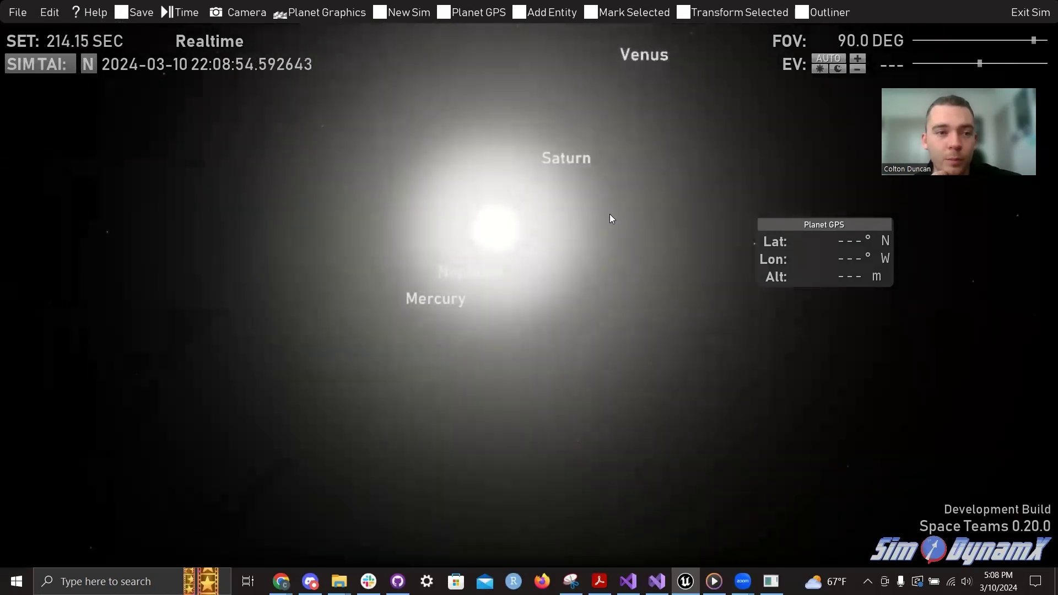
pyautogui.scroll(2, 609, 219)
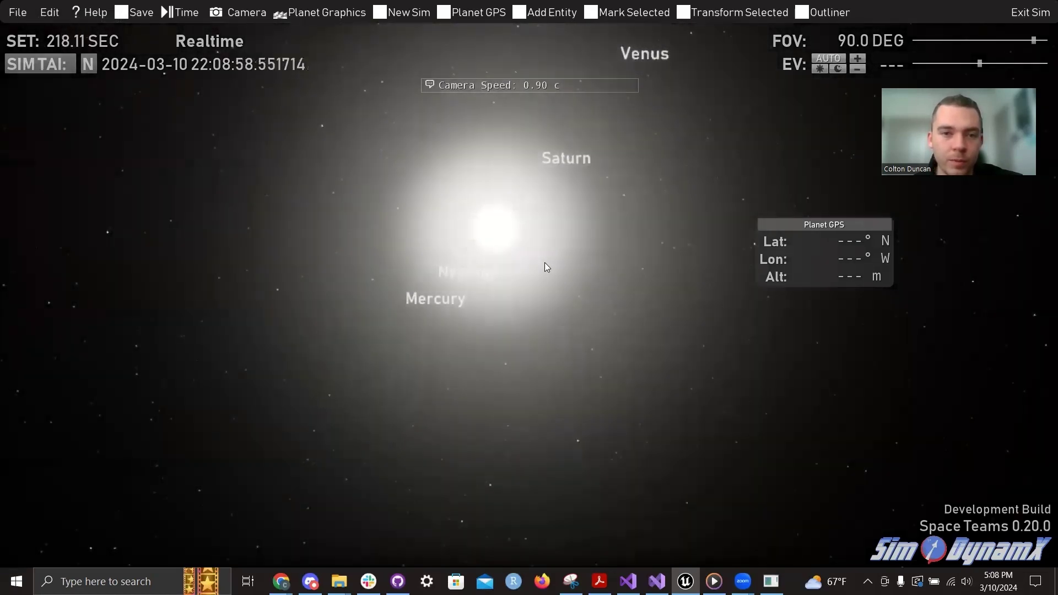
pyautogui.scroll(6, 545, 264)
pyautogui.scroll(7, 544, 263)
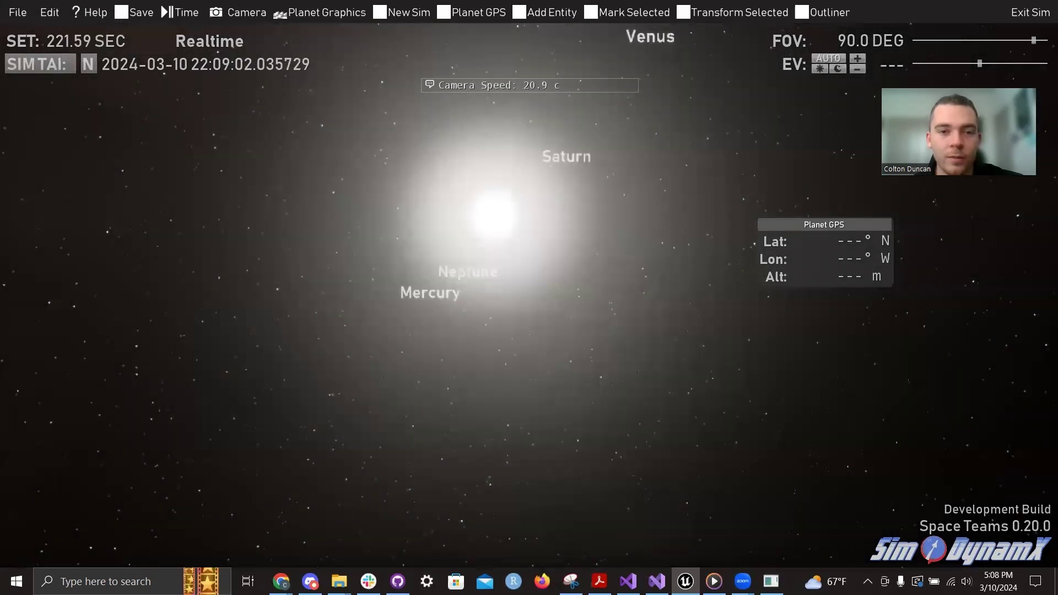
pyautogui.scroll(2, 544, 262)
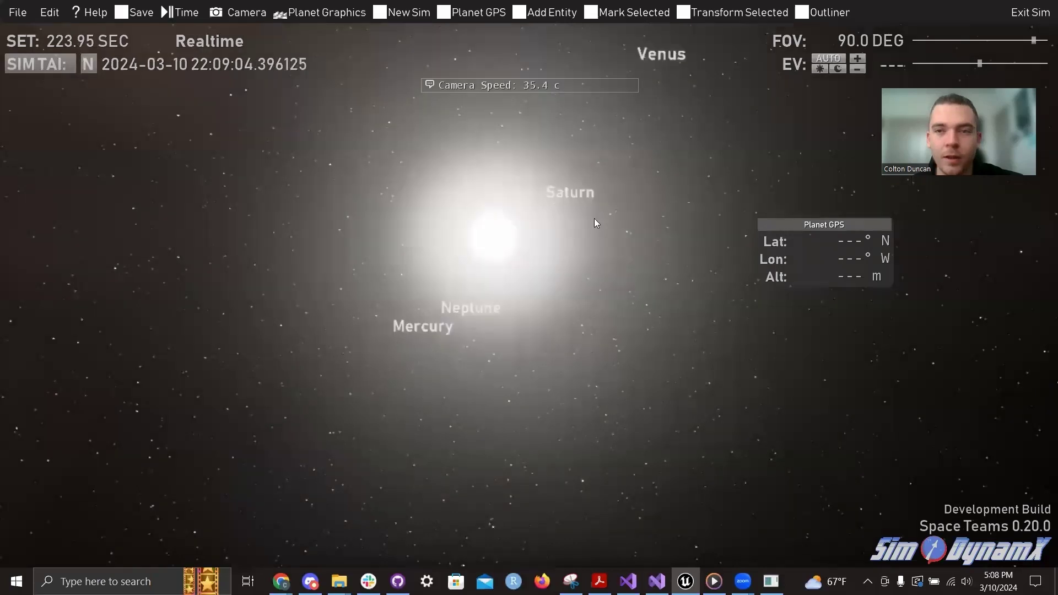
pyautogui.moveTo(652, 202)
pyautogui.mouseDown(button='right')
pyautogui.moveTo(651, 210)
pyautogui.moveTo(632, 200)
pyautogui.moveTo(634, 210)
pyautogui.mouseUp(button='right')
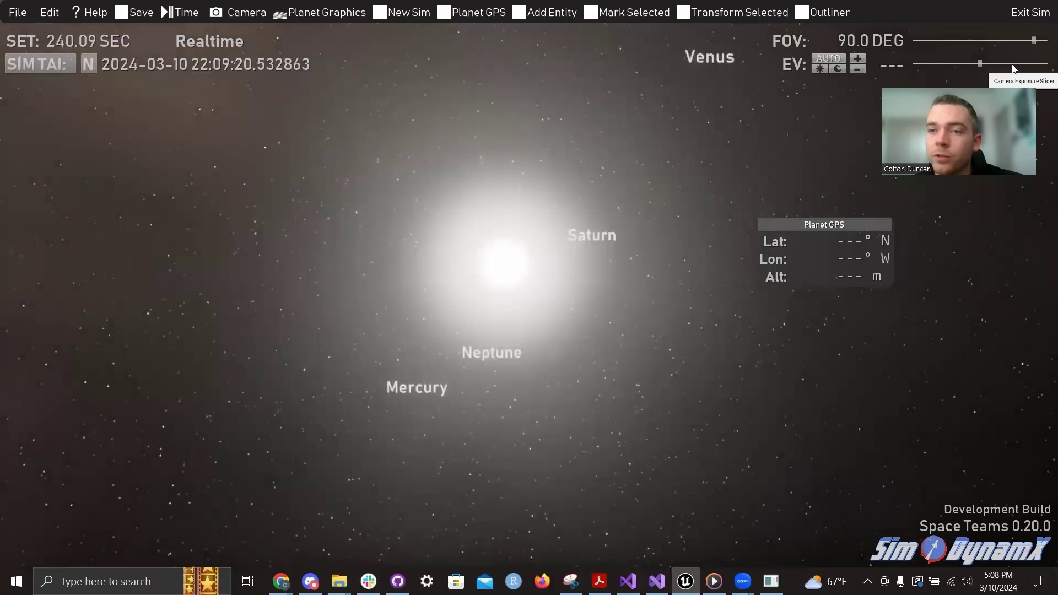
# - Set the camera exposure to 20.0 EV and fly forward until the Sun's disk fills most of the view's height
pyautogui.moveTo(978, 62); pyautogui.dragTo(1047, 63)
pyautogui.click(592, 269)
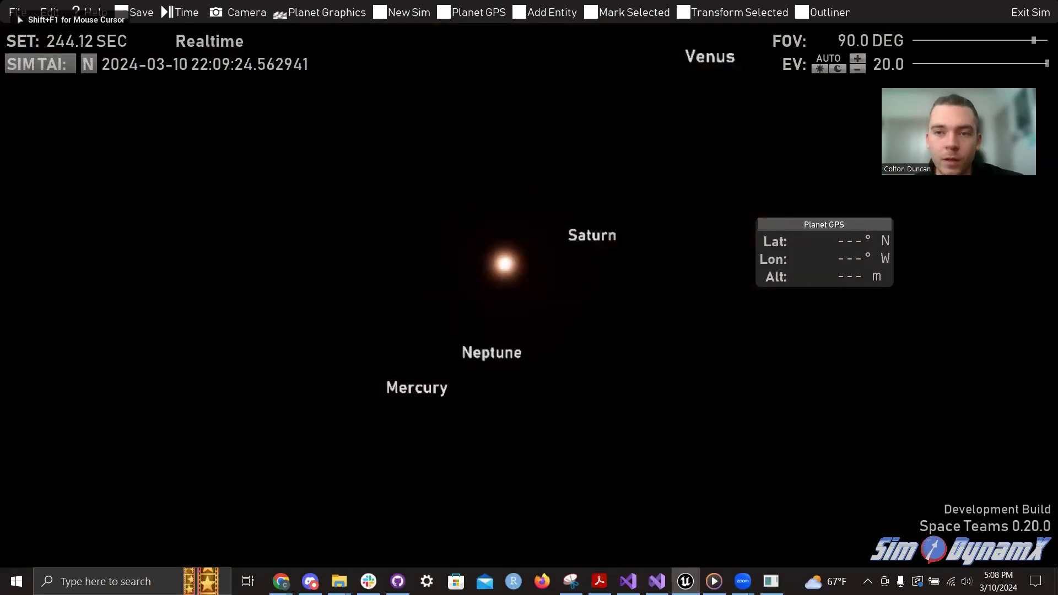
pyautogui.press('w')
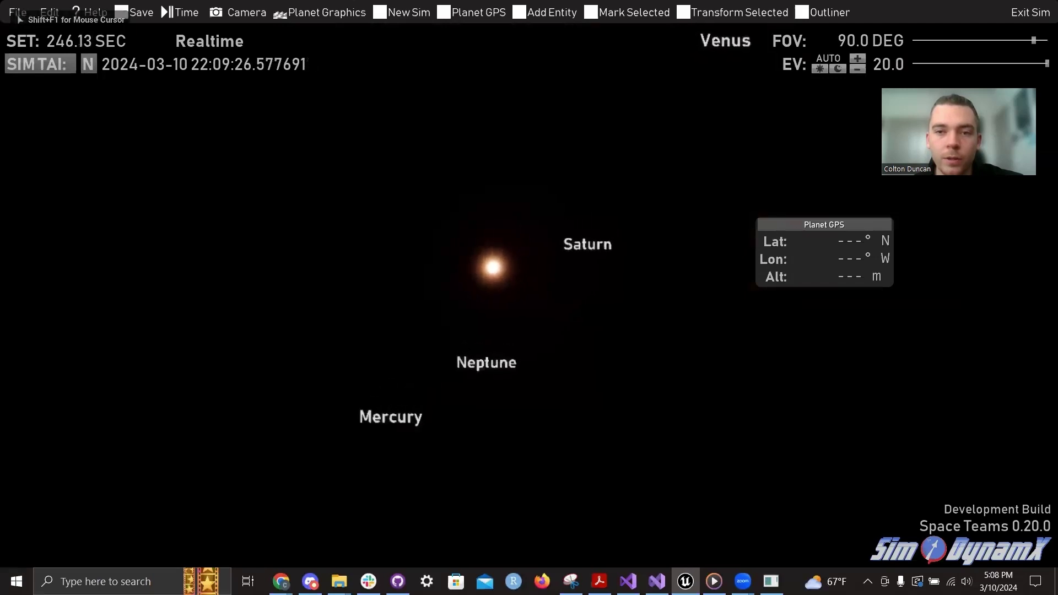
pyautogui.press('w')
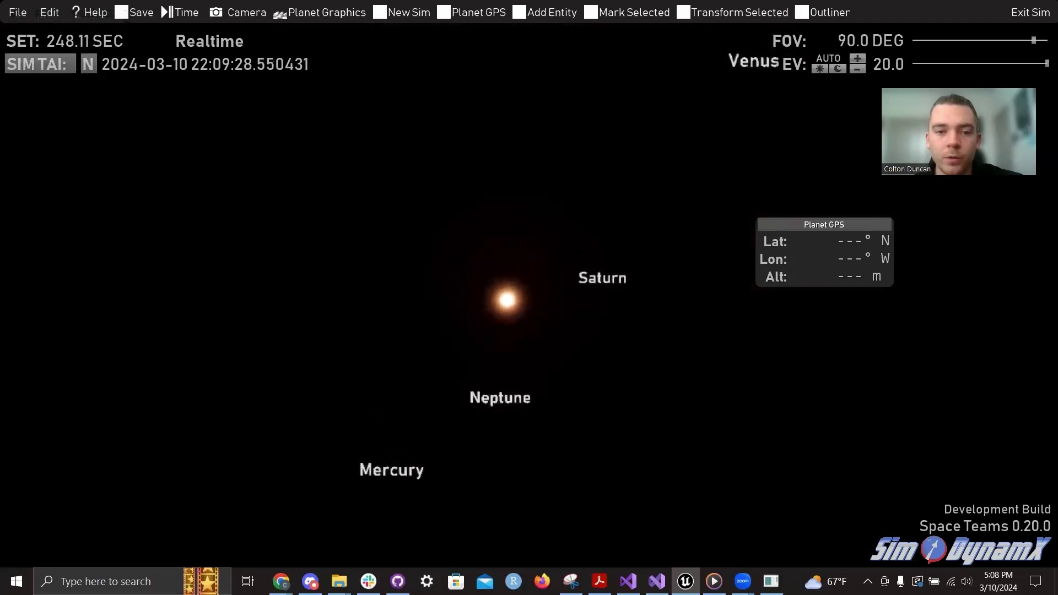
pyautogui.press('w')
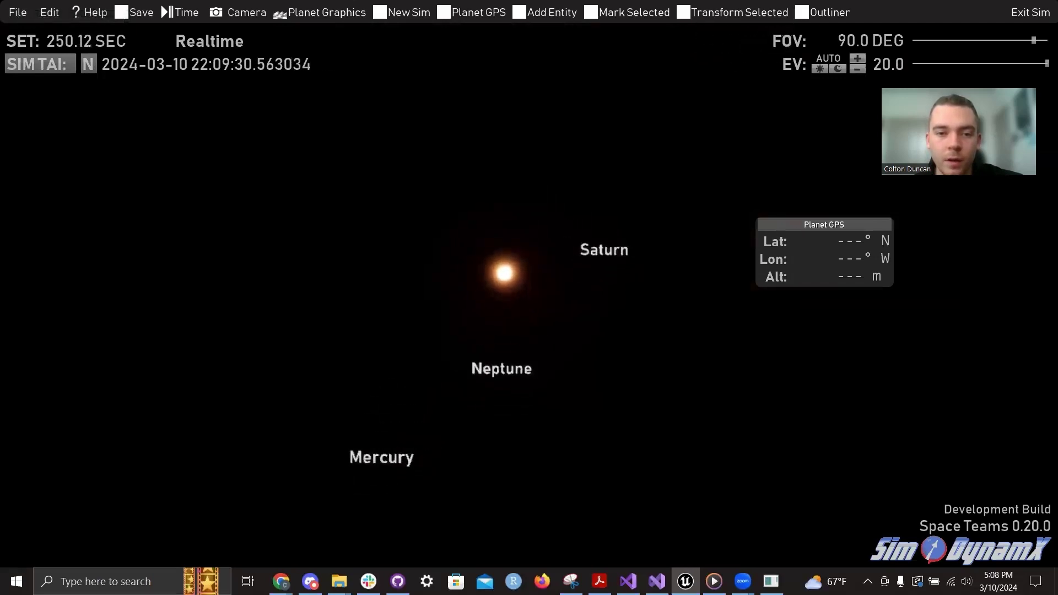
pyautogui.press('w')
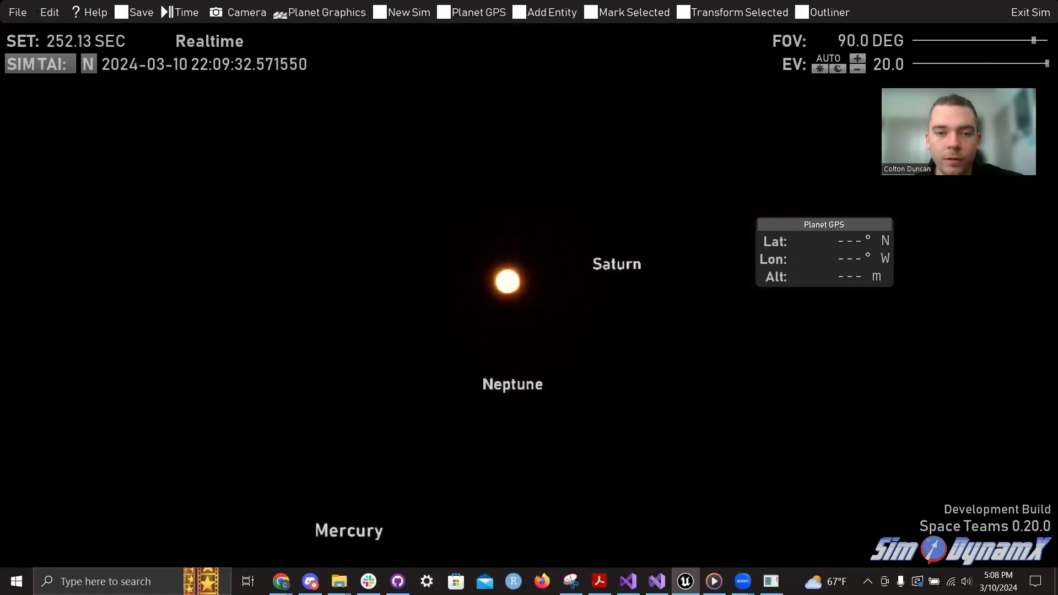
pyautogui.press('w')
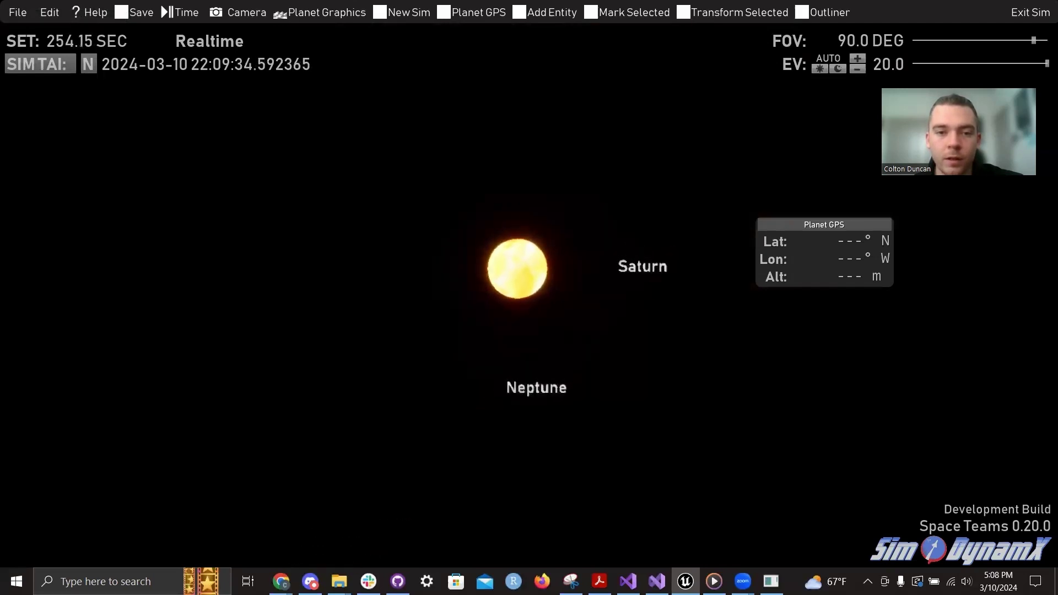
pyautogui.press('w')
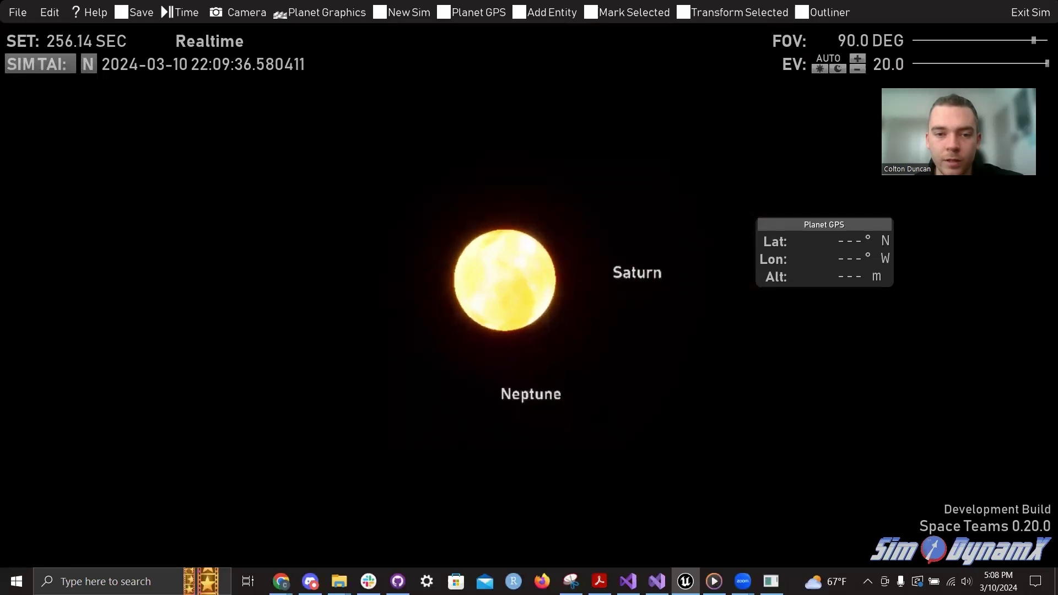
pyautogui.press('w')
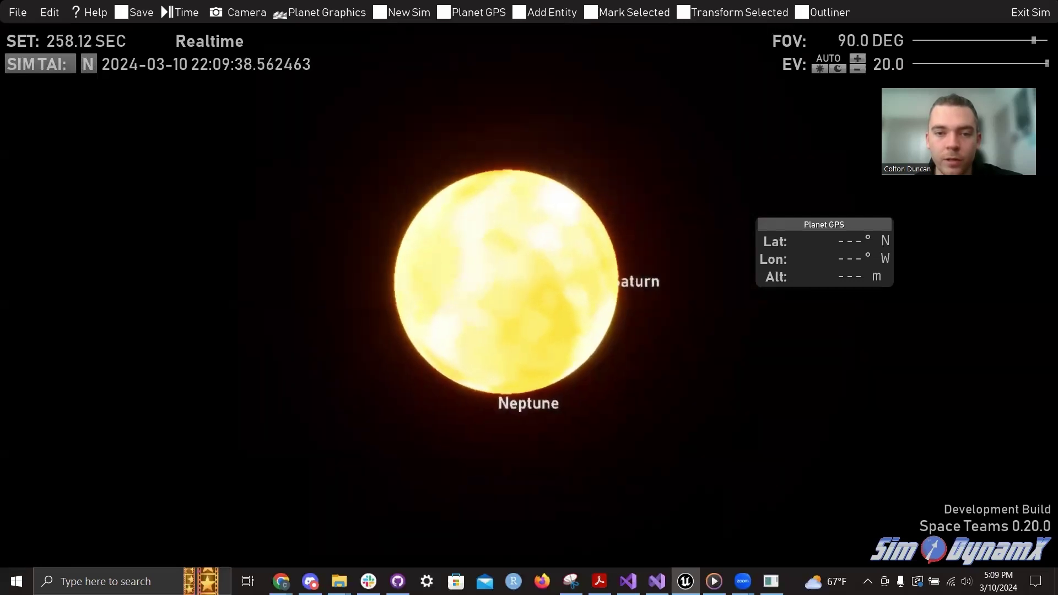
pyautogui.press('w')
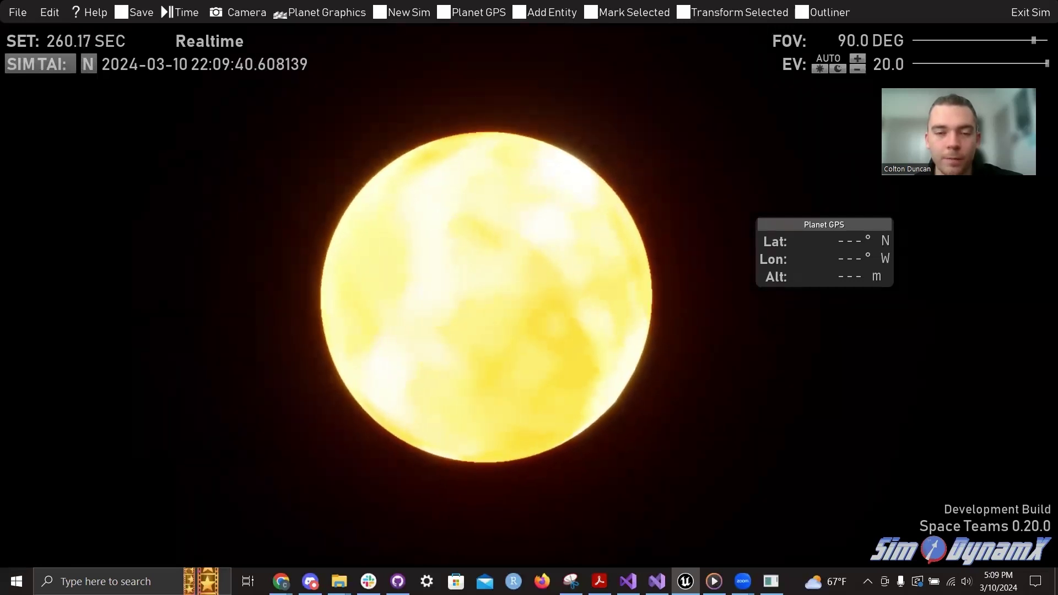
pyautogui.press('w')
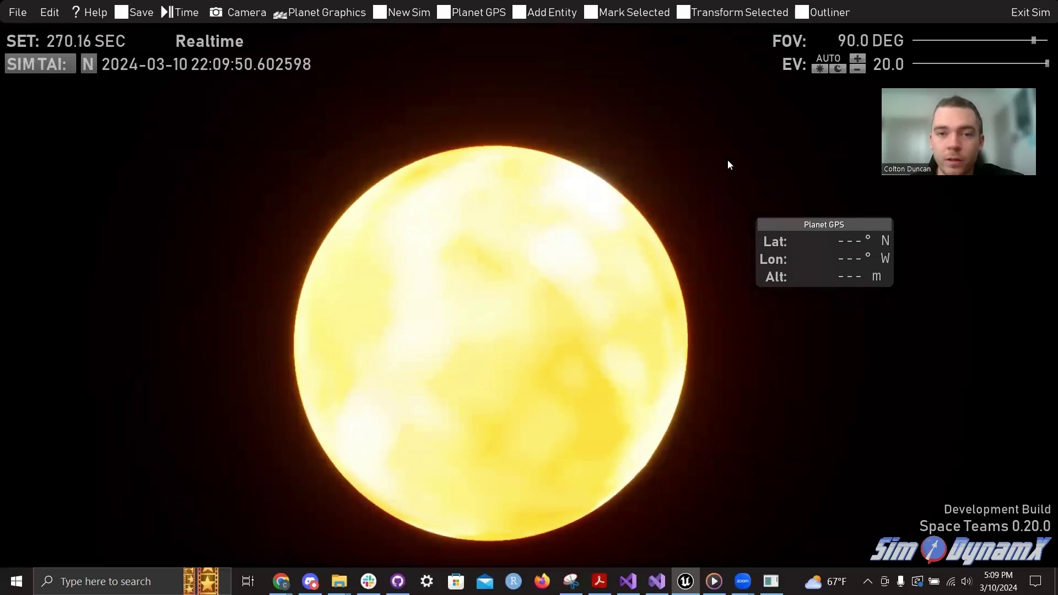
# - Hide the Planet GPS window and fly sideways around the Sun, keeping its disk near the middle of the view
pyautogui.click(474, 14)
pyautogui.press('d')
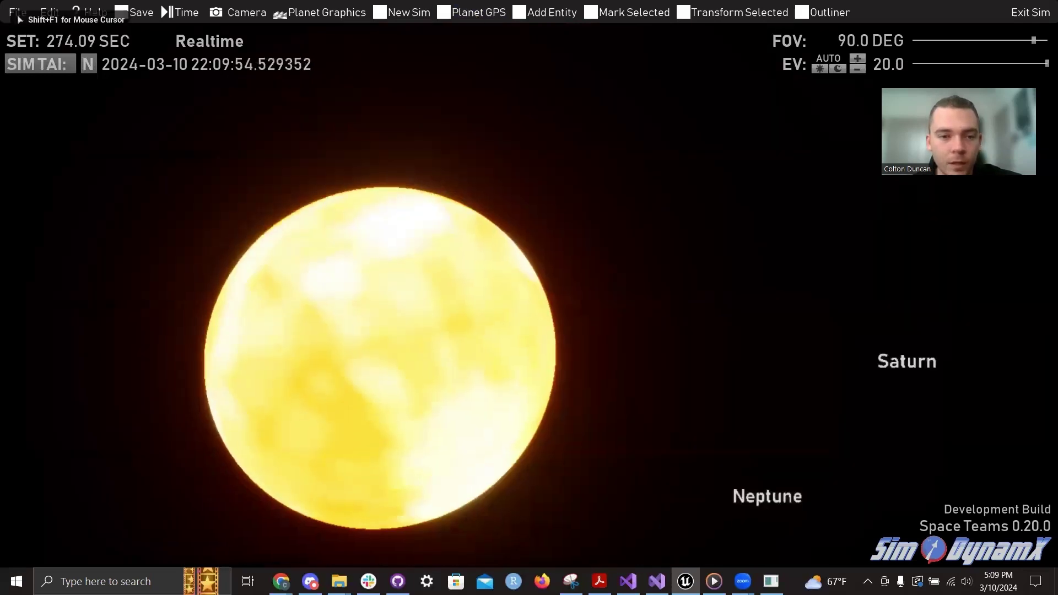
pyautogui.press('d')
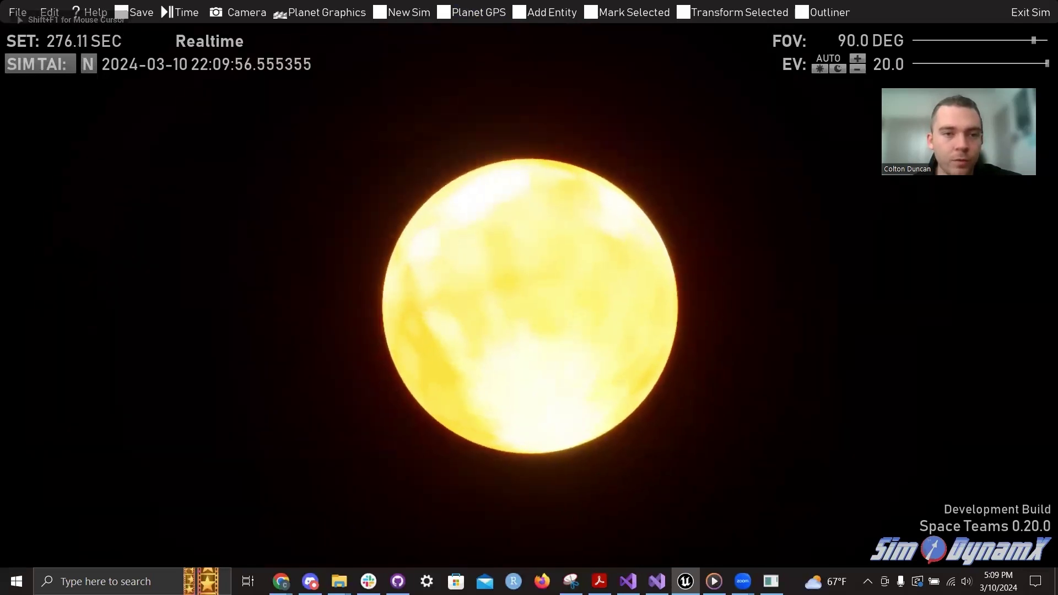
pyautogui.moveTo(674, 347); pyautogui.dragTo(675, 348, button='right')
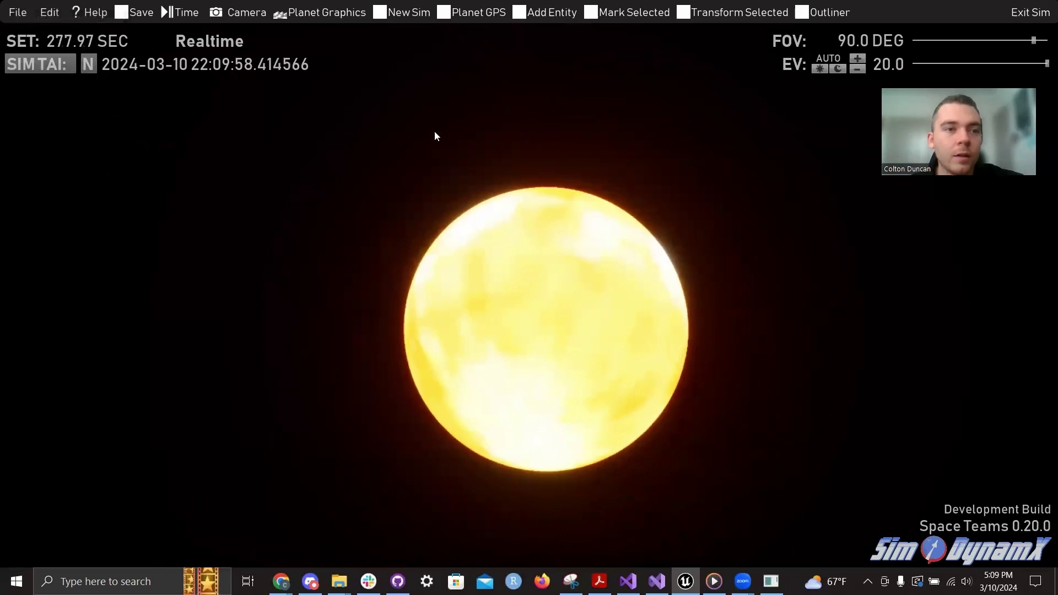
pyautogui.click(234, 13)
pyautogui.click(235, 13)
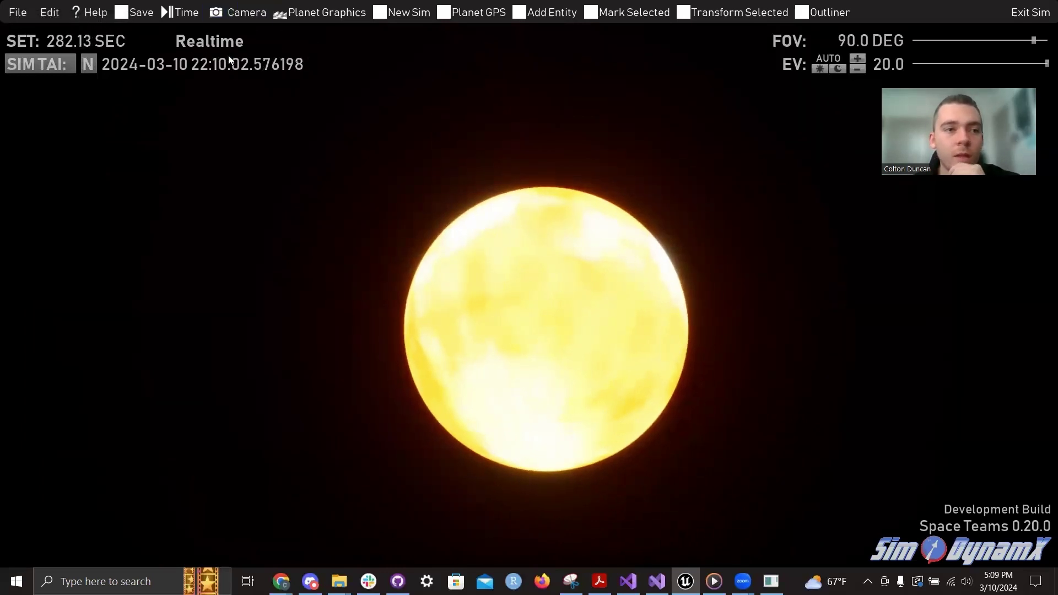